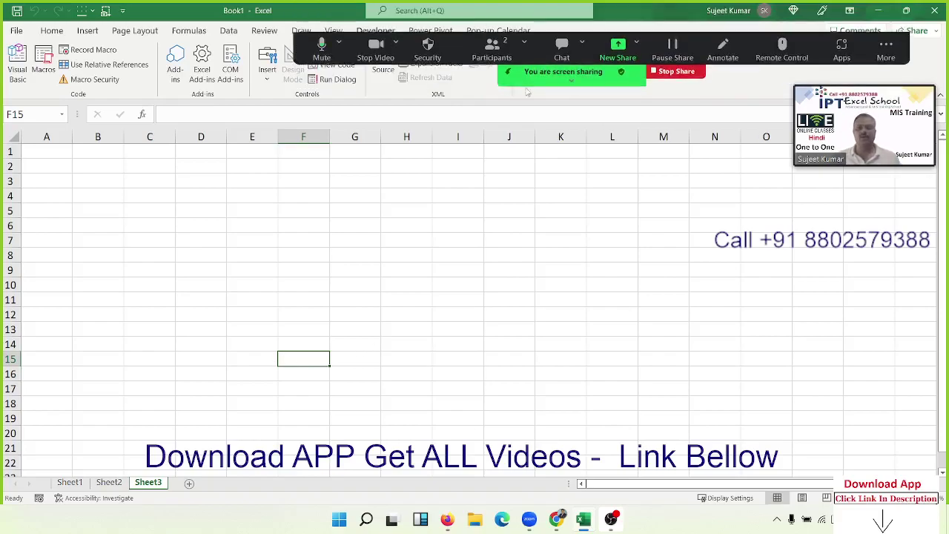
Step: Move the active cell around the empty Sheet3, back to A1 and across row 1 to G1
click(360, 225)
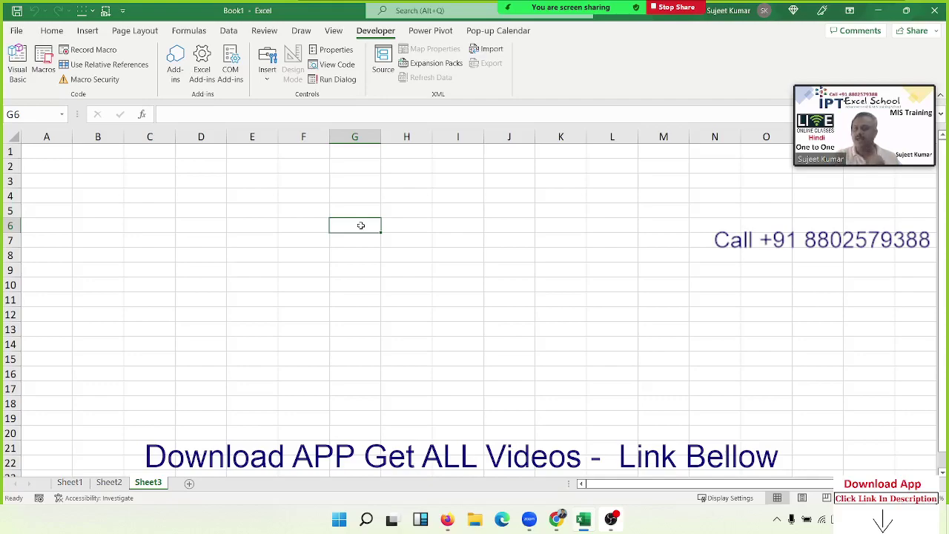
click(185, 214)
key(ctrl+Up)
key(ctrl+Left)
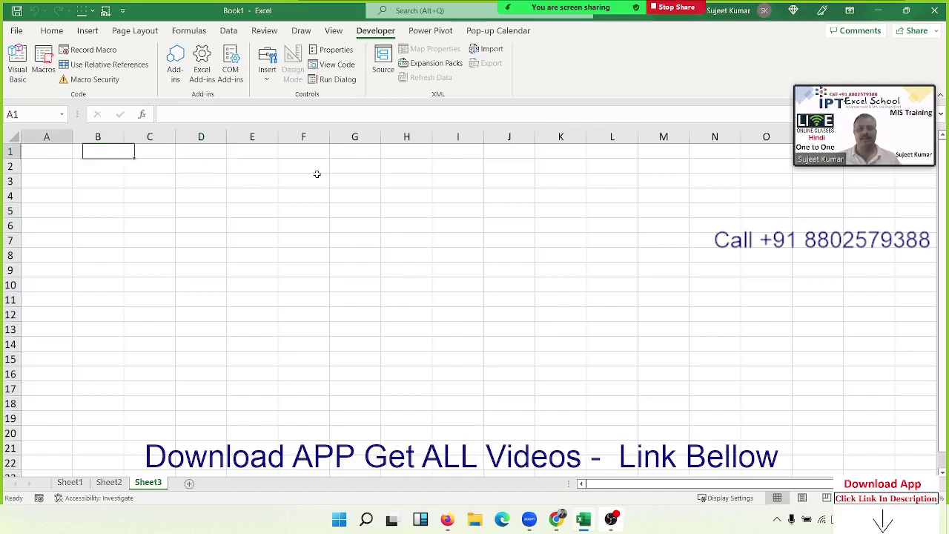
key(Right)
key(Right)
key(Right)
key(Right)
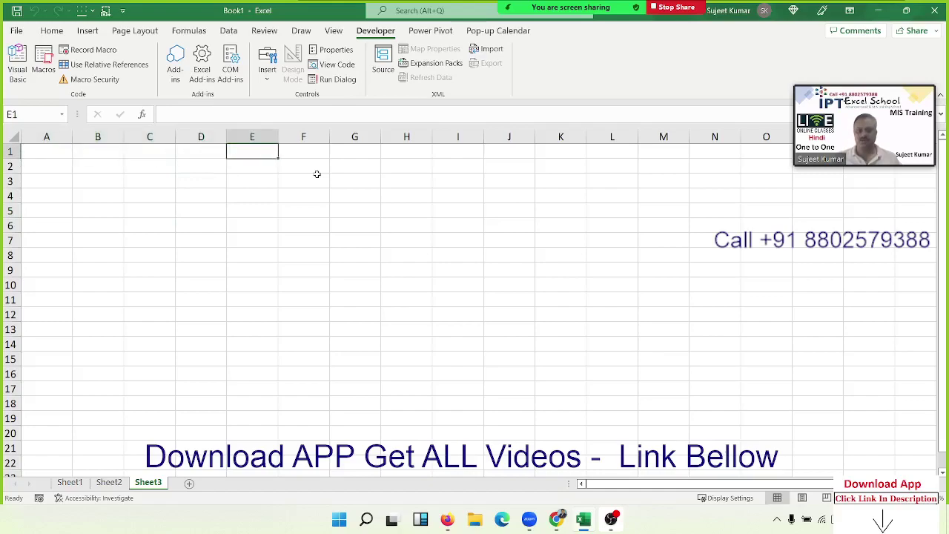
key(Left)
key(ctrl+Left)
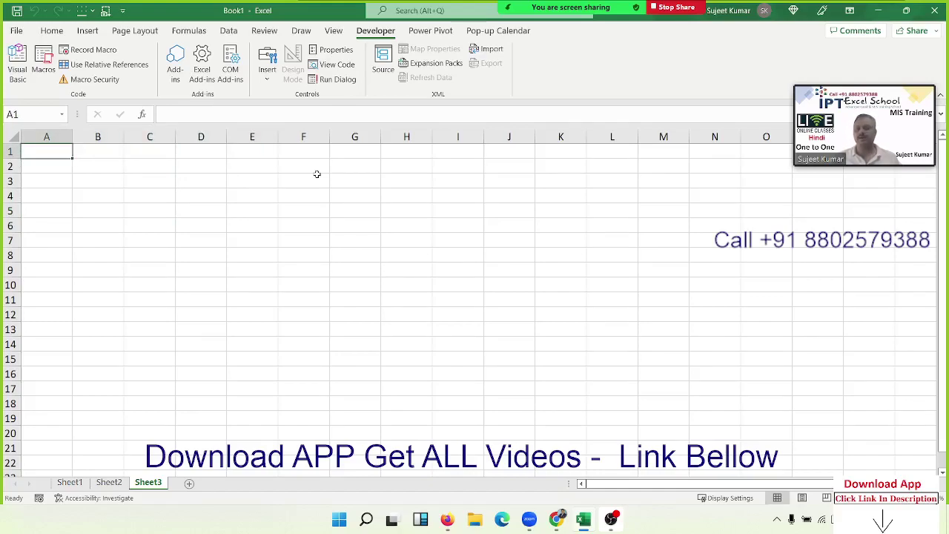
key(Right)
key(Right)
key(Left)
key(Left)
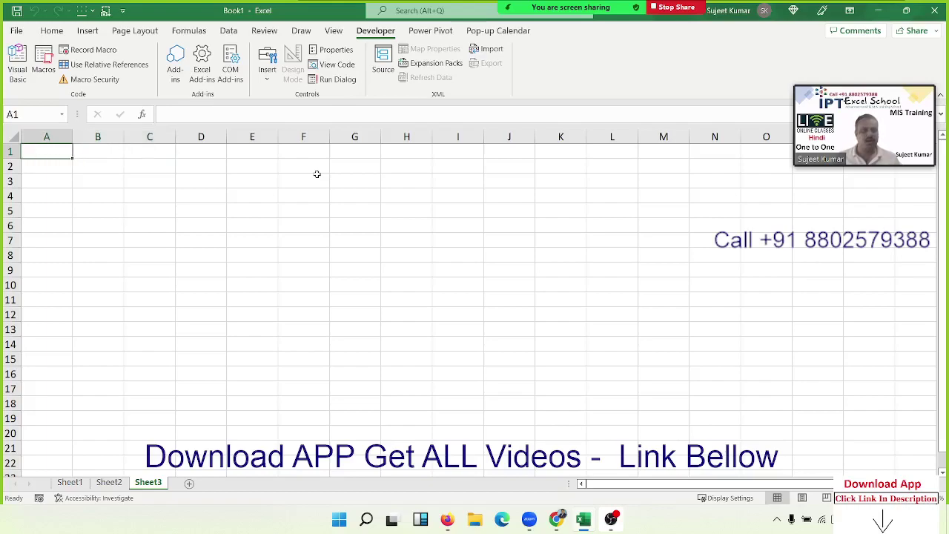
key(Right)
key(Right)
key(Right)
key(Right)
key(Right)
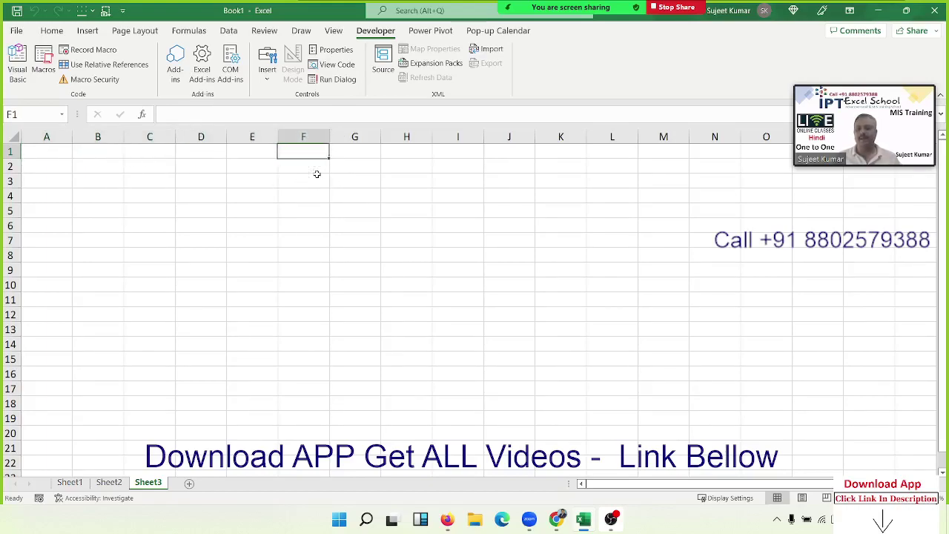
key(Right)
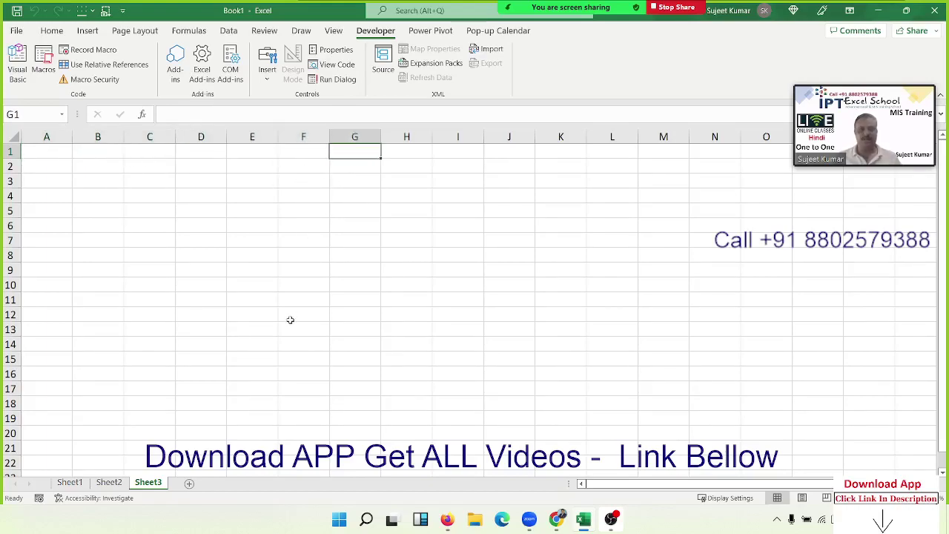
Step: Zoom in on the Sheet3 grid so the cells appear larger
scroll(290, 320, up, 1)
scroll(290, 320, up, 1)
scroll(290, 320, up, 2)
scroll(185, 331, up, 1)
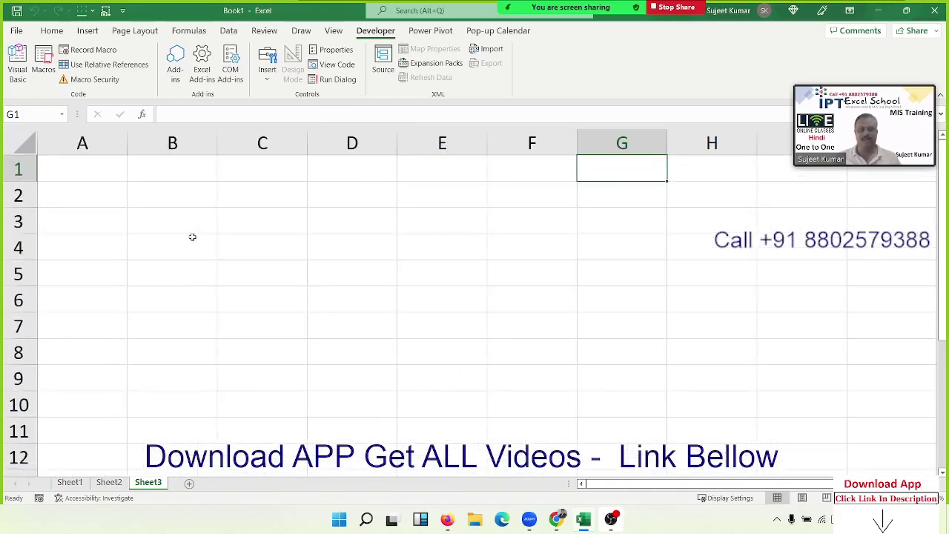
Step: Enter 20 in B2 and 30 in D2
click(172, 195)
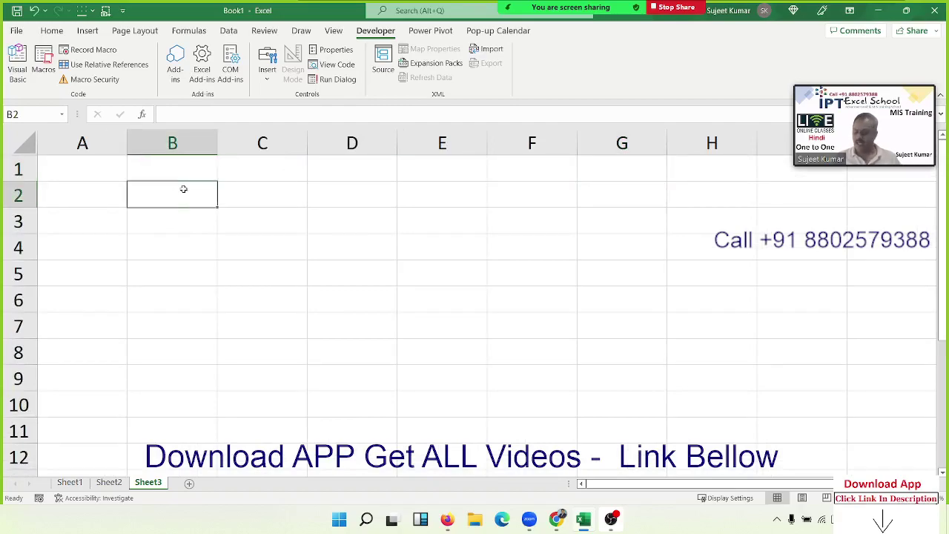
text(20)
key(Tab)
key(Tab)
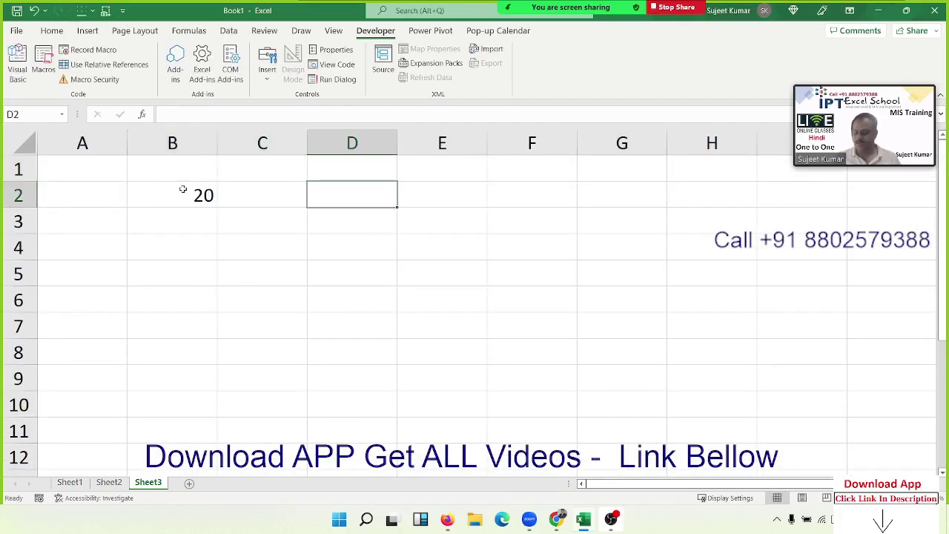
text(30)
key(Return)
Step: Copy B2 and Paste Special it onto D2 with the Add operation, making 50
click(182, 193)
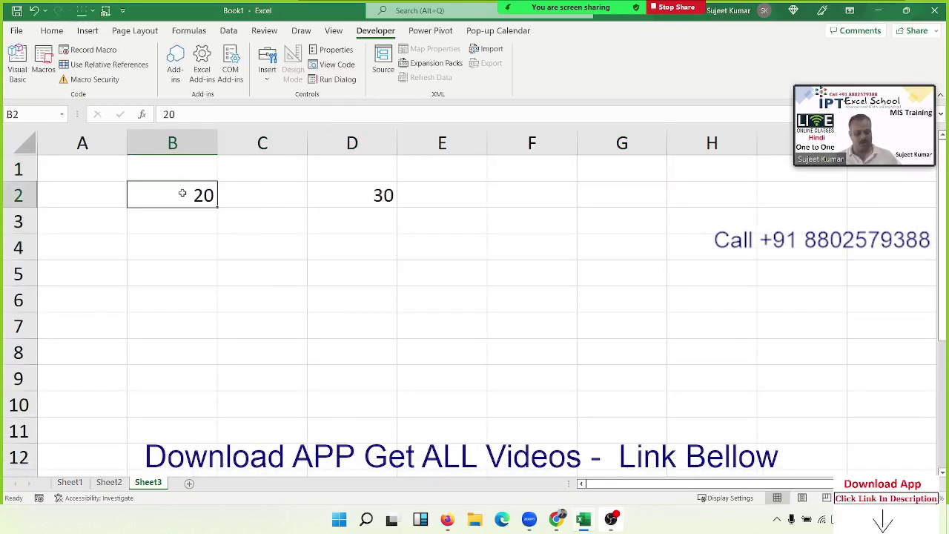
key(ctrl+c)
right_click(382, 196)
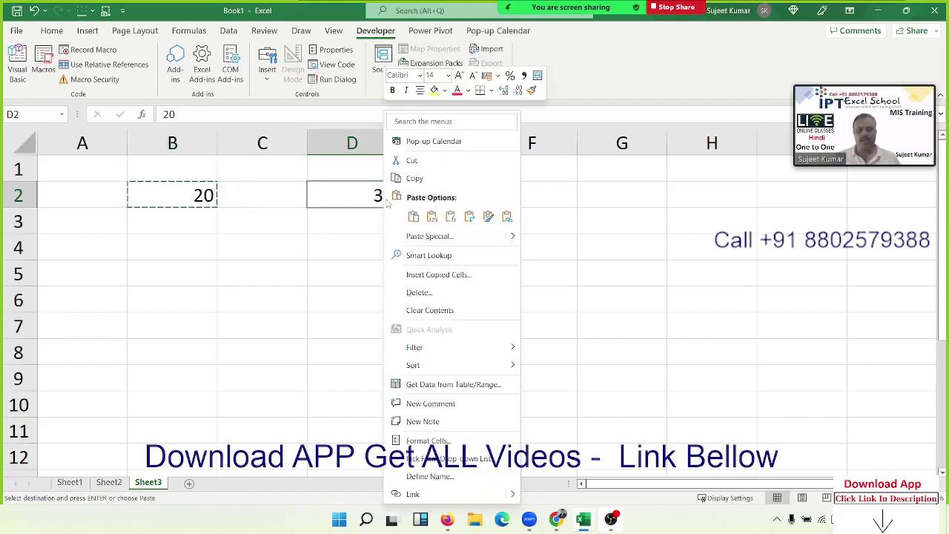
click(404, 240)
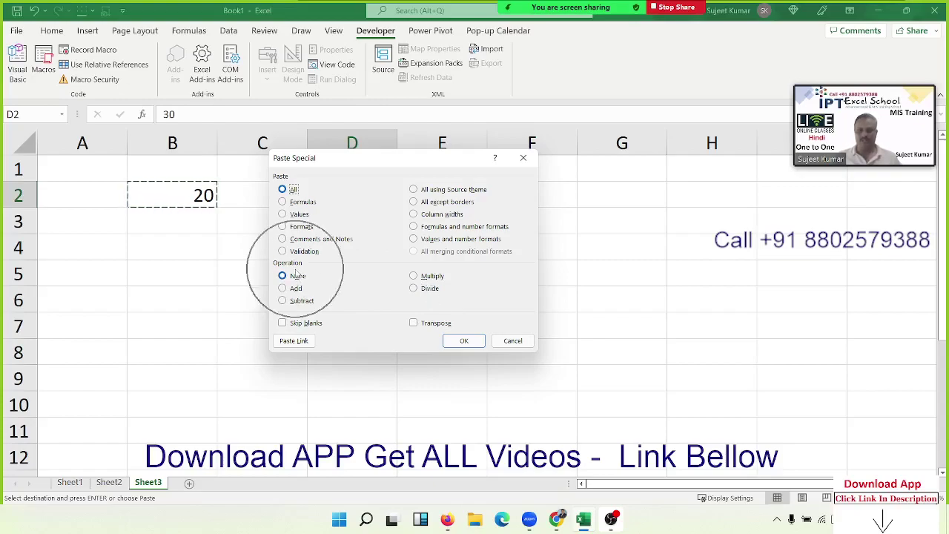
click(282, 288)
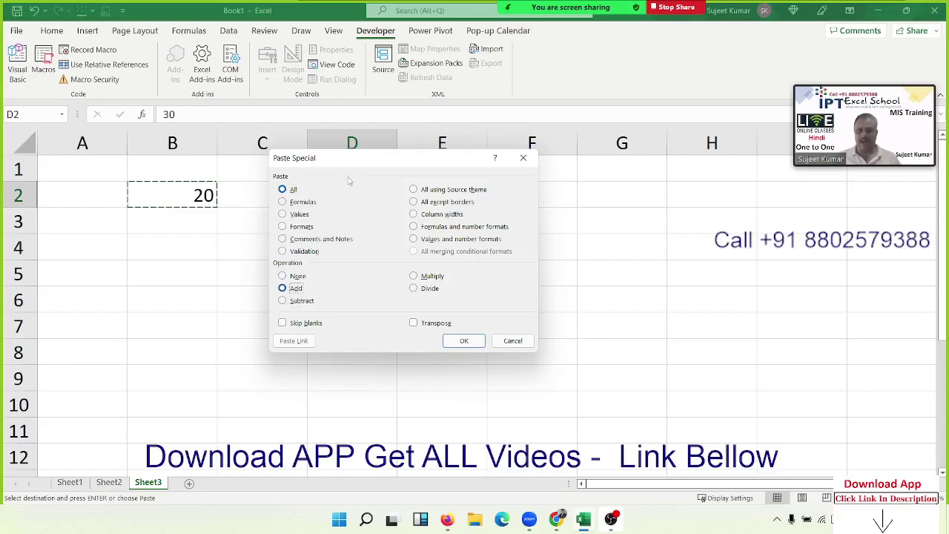
mouse_move(351, 163)
mouse_down()
mouse_move(505, 244)
mouse_move(475, 237)
mouse_up()
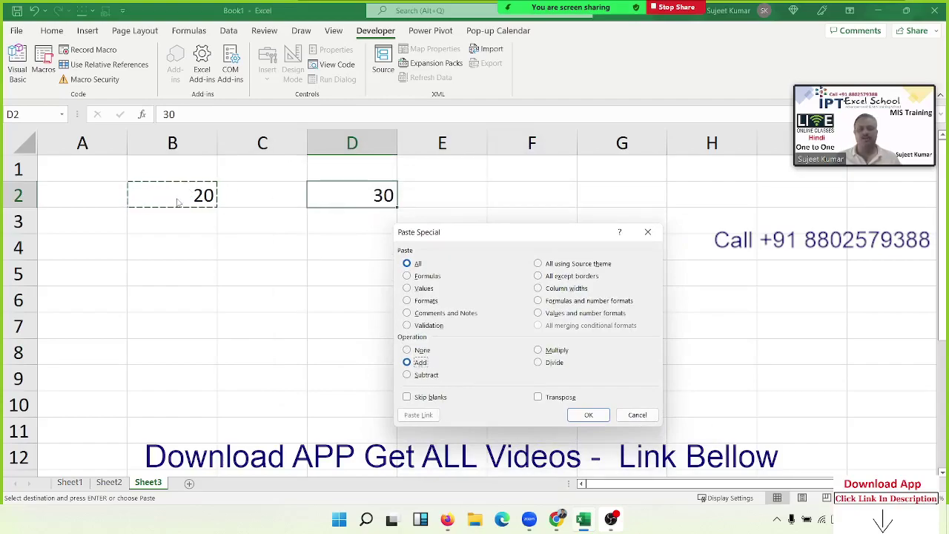
click(584, 416)
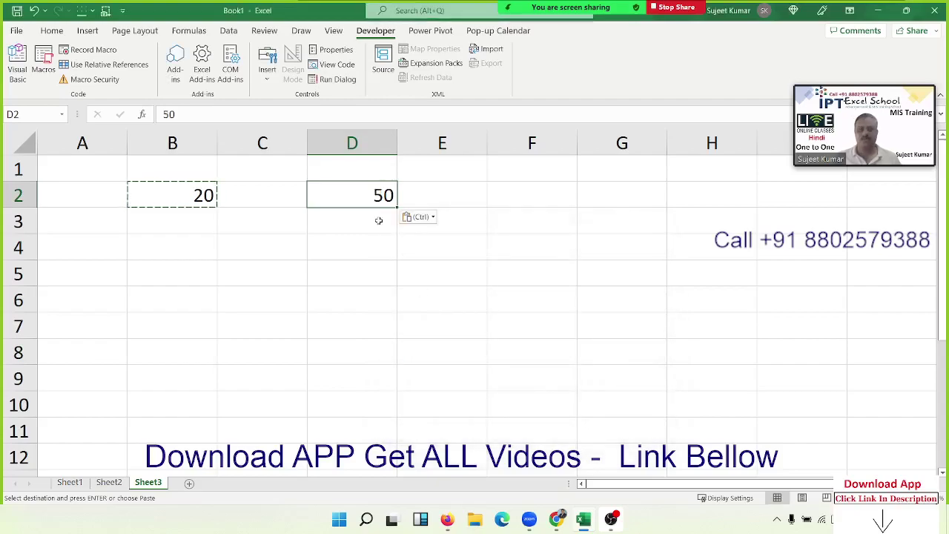
Step: Paste Special the copied 20 onto D2 with Multiply, turning 50 into 1000
right_click(371, 198)
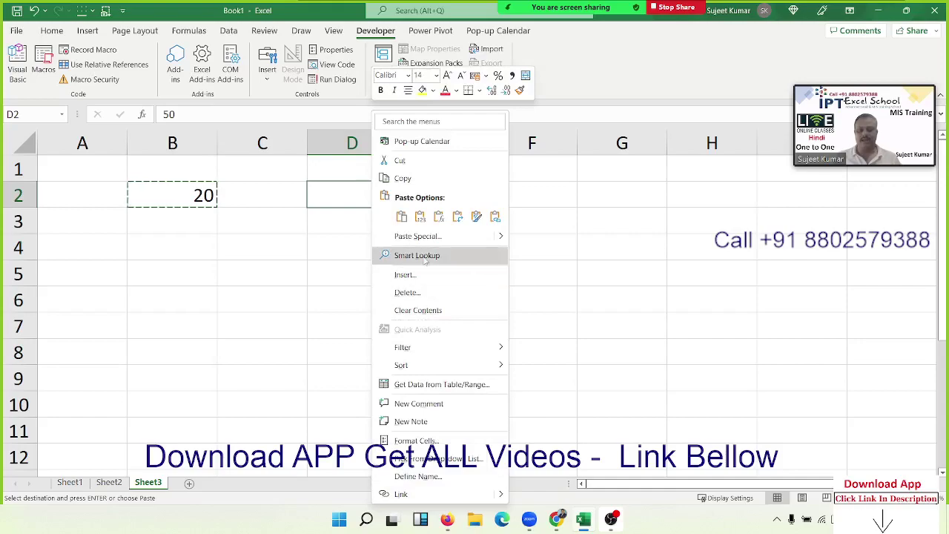
click(420, 237)
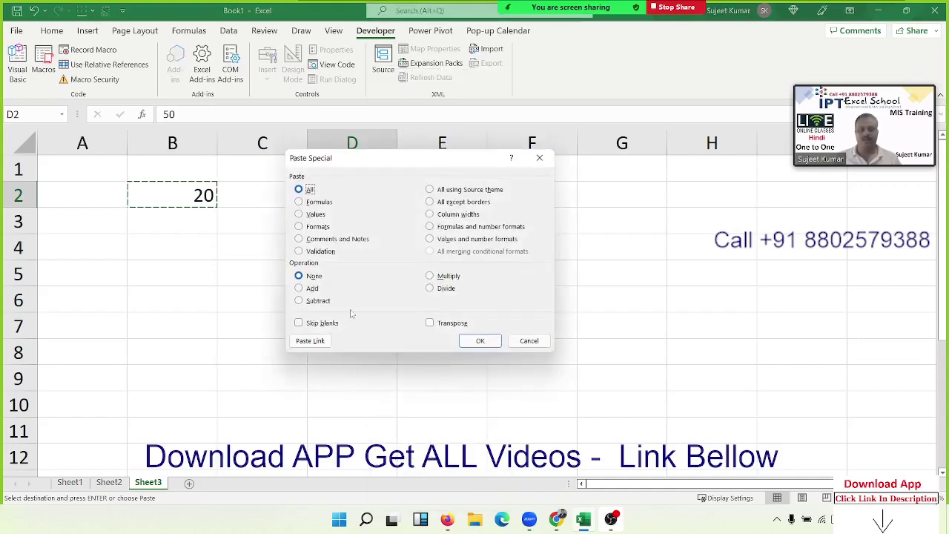
click(450, 276)
click(468, 340)
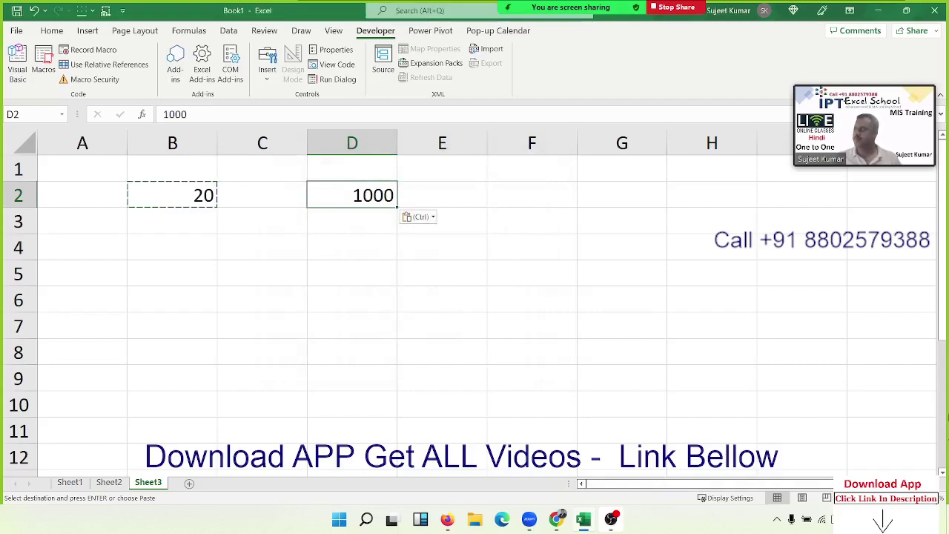
Step: Cancel the pending copy of B2 with Esc and check D2 reads 1000
click(162, 199)
drag(161, 200, 329, 205)
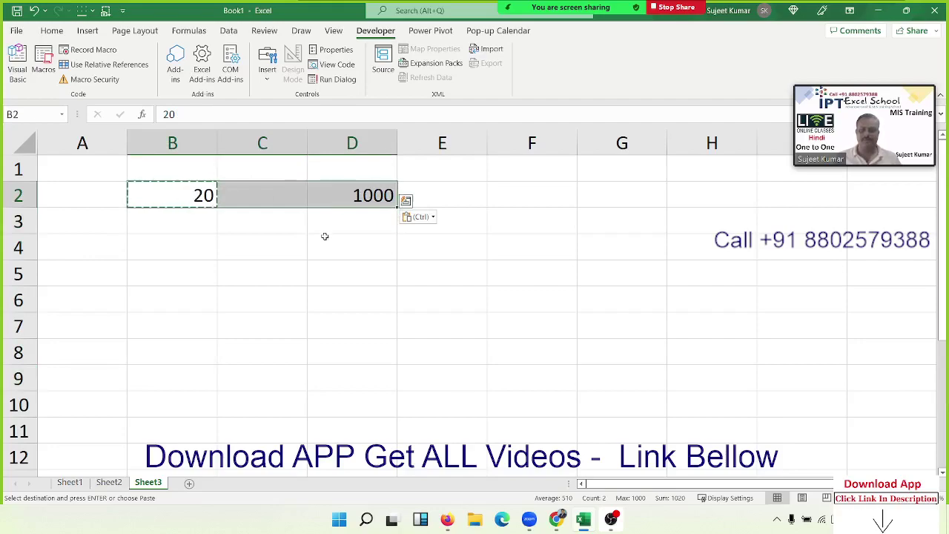
click(252, 252)
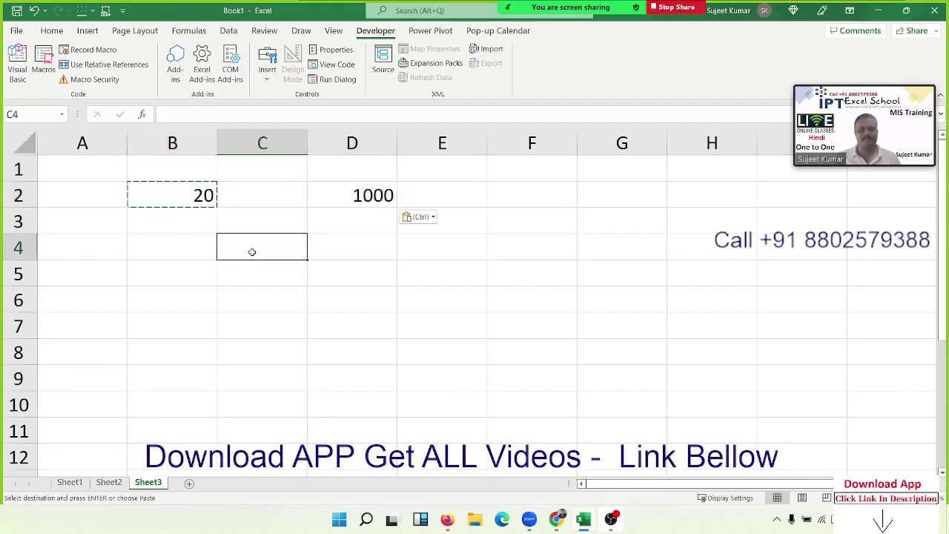
key(Escape)
drag(197, 198, 330, 197)
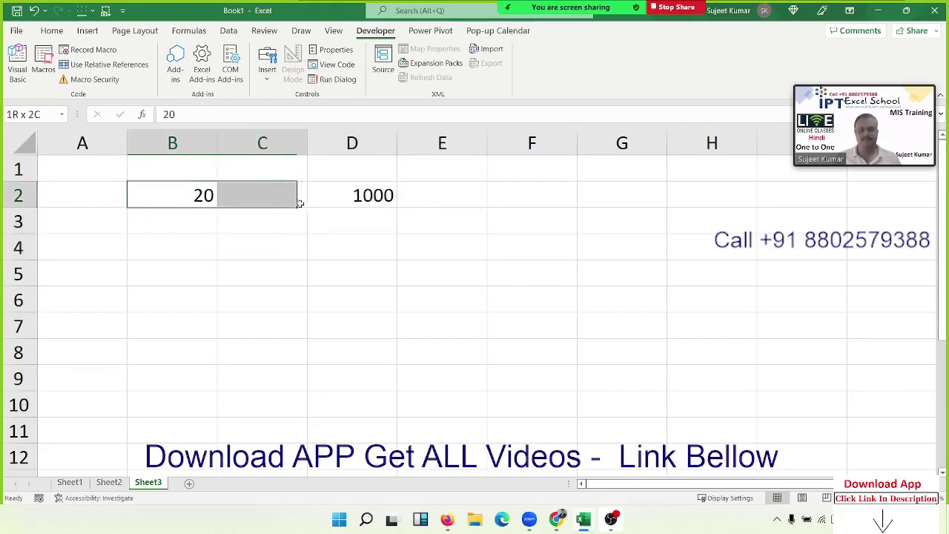
click(285, 215)
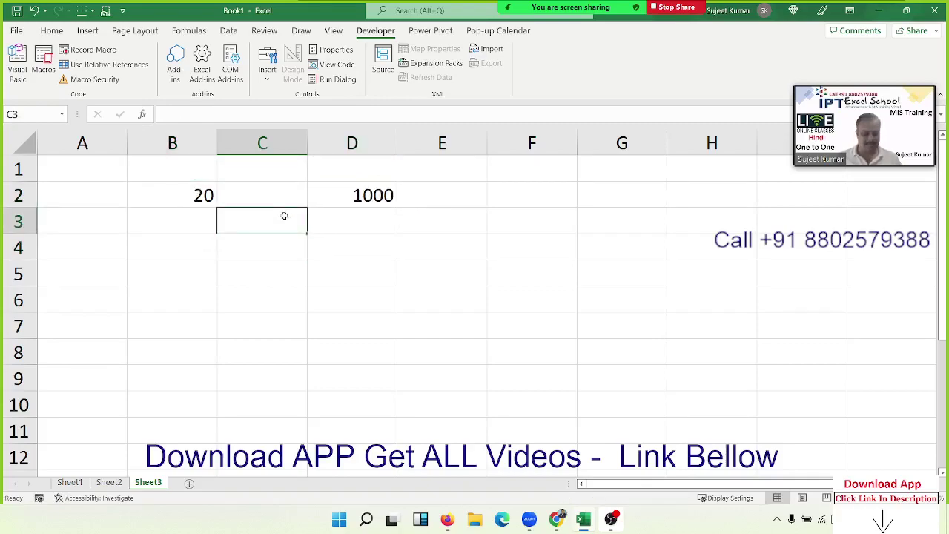
click(215, 198)
click(344, 201)
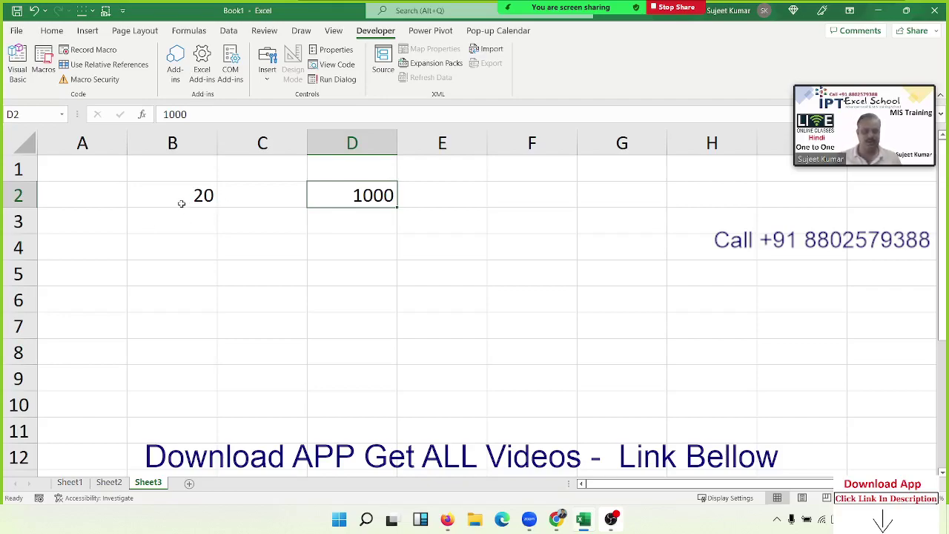
drag(183, 201, 250, 212)
click(202, 337)
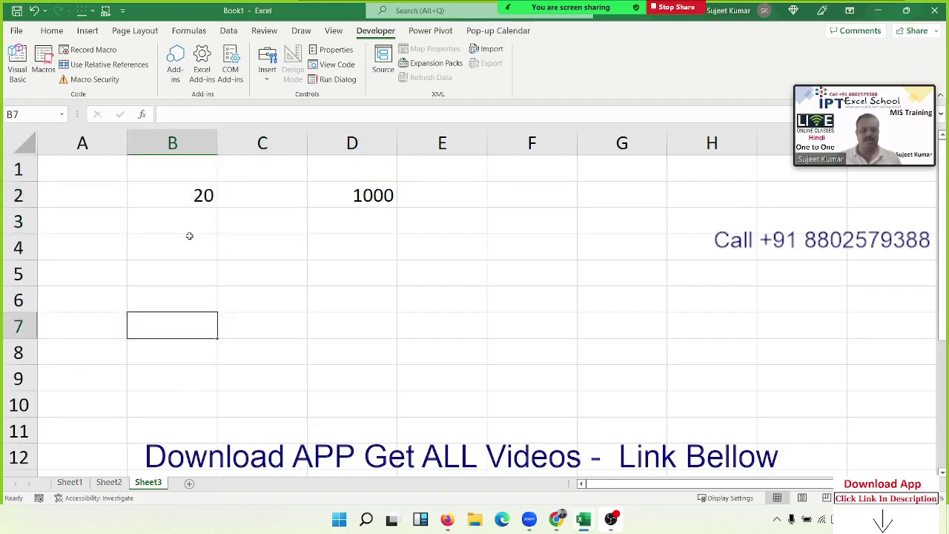
Step: Clear B2:D2 and enter 20% in B2
drag(183, 197, 379, 196)
key(Delete)
key(Up)
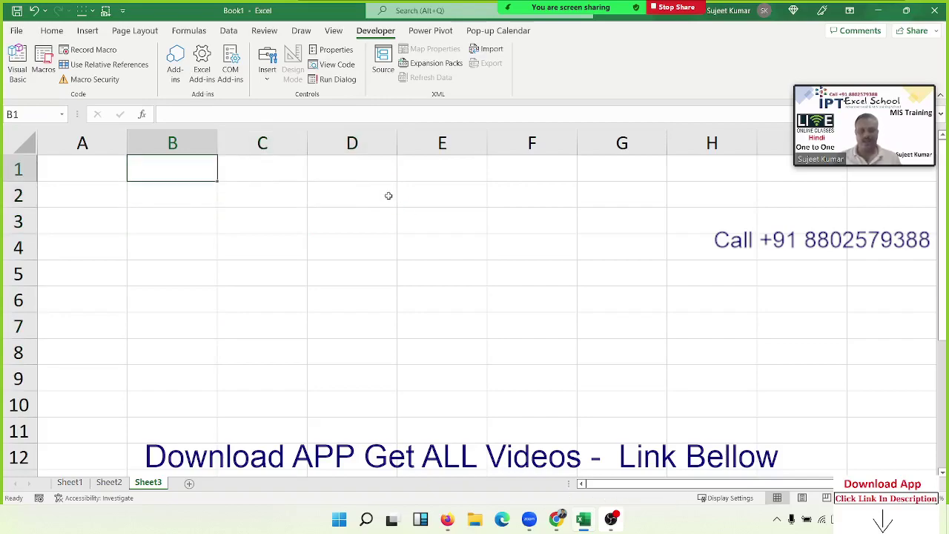
key(Left)
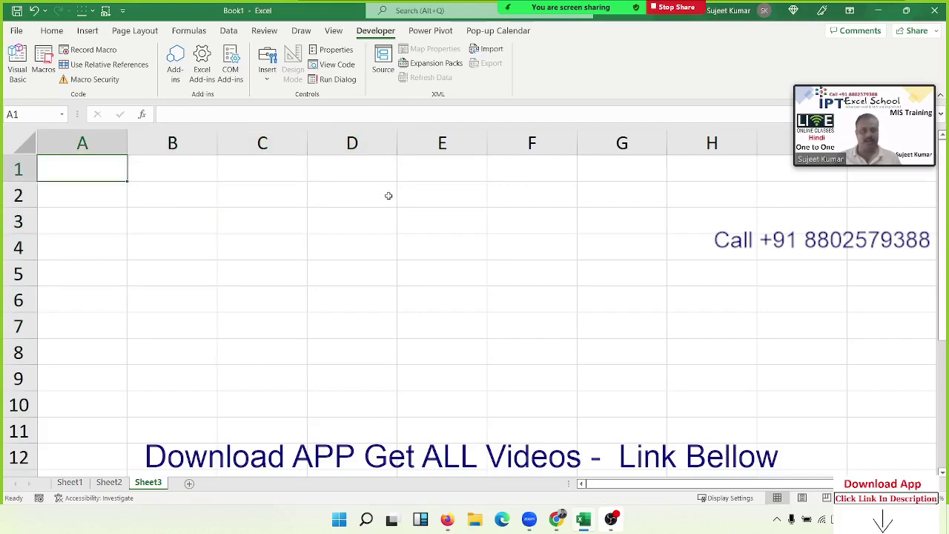
key(Down)
key(Right)
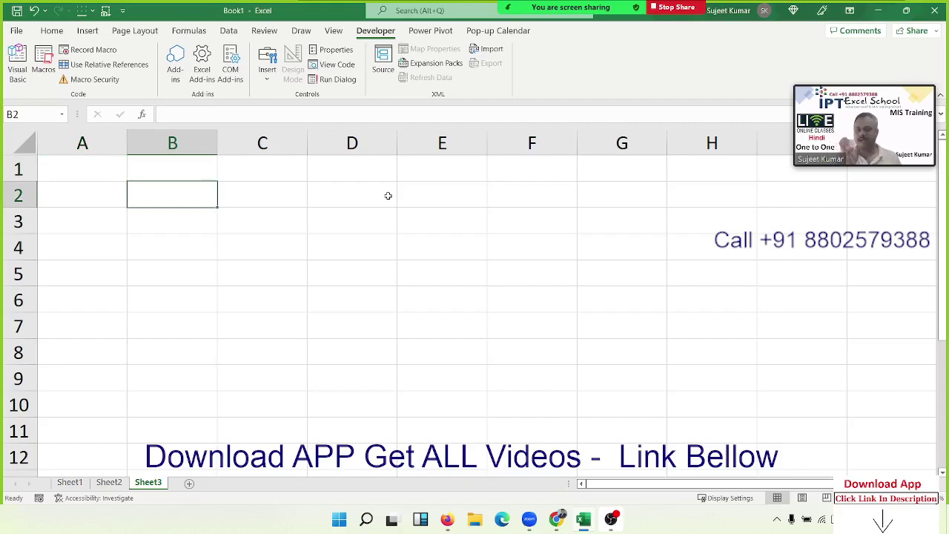
text(20)
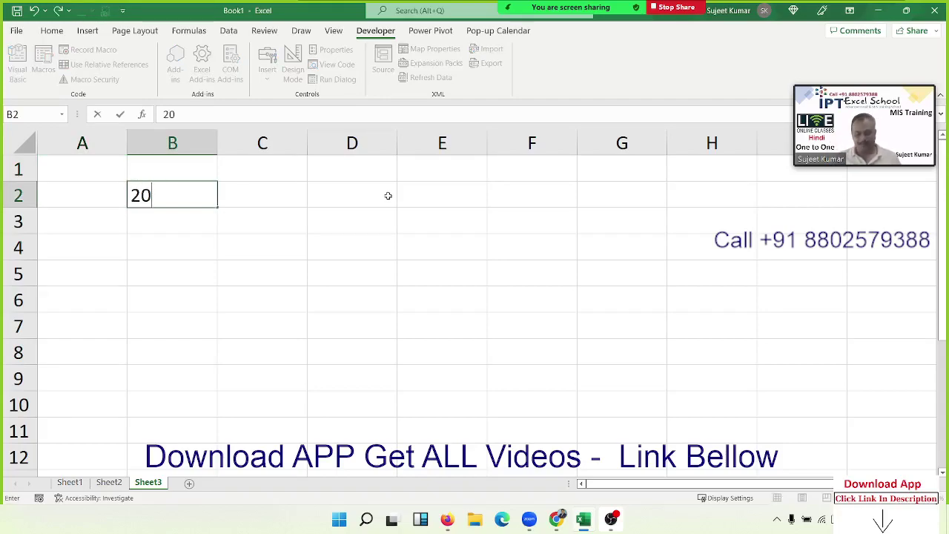
text(%)
key(Return)
Step: Enter 20 in C2 and apply Percent Style so it shows 2000%
key(Up)
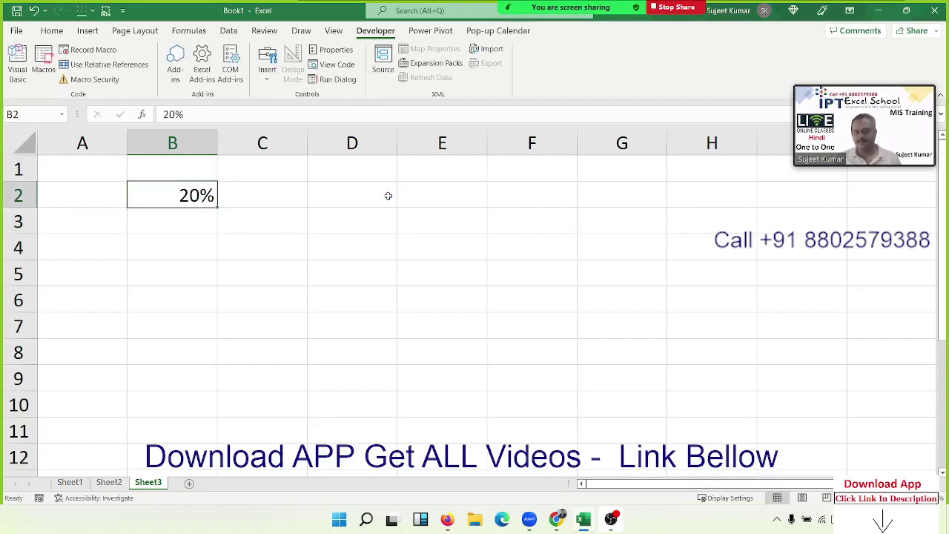
key(Right)
text(20)
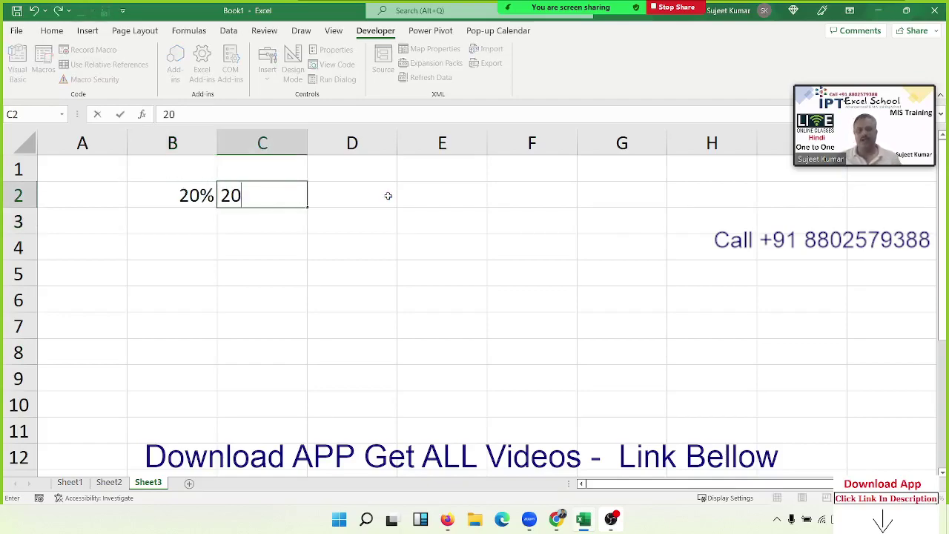
key(Return)
click(283, 196)
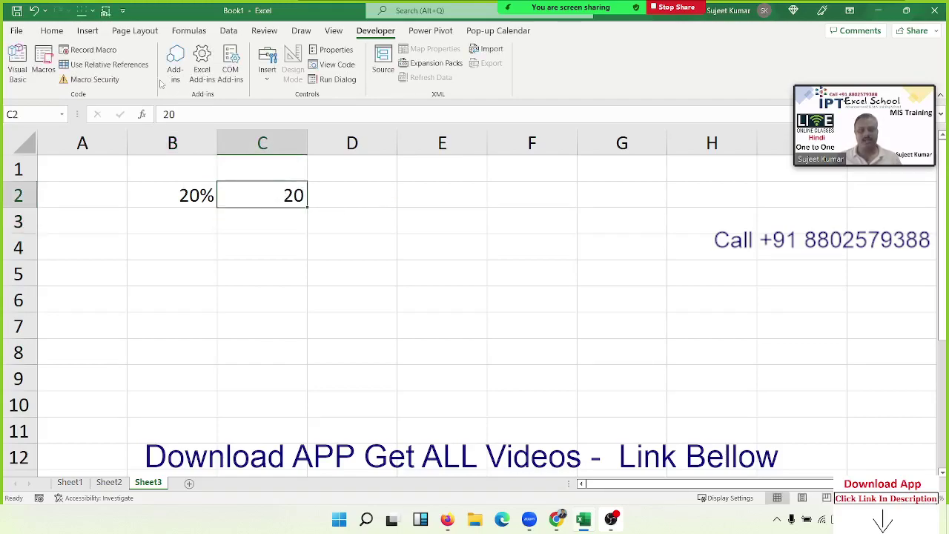
click(52, 31)
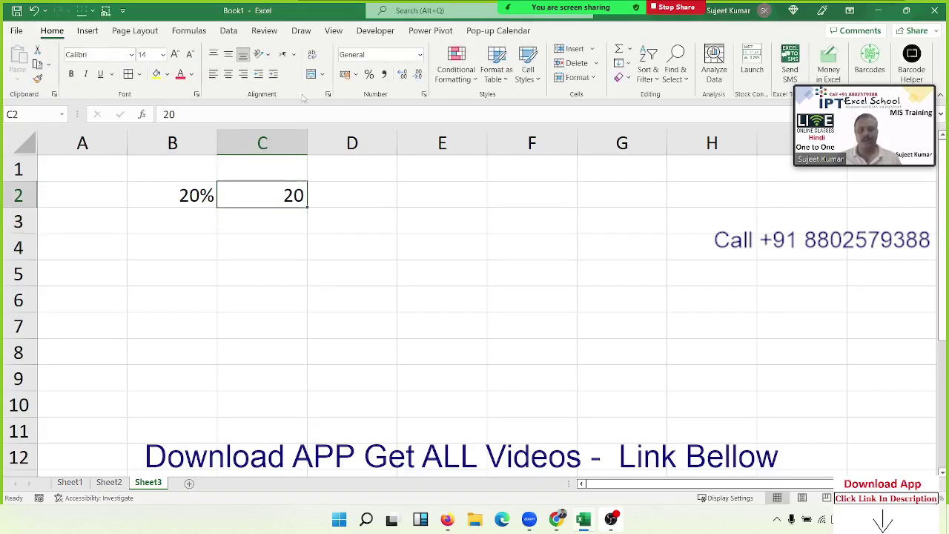
click(369, 74)
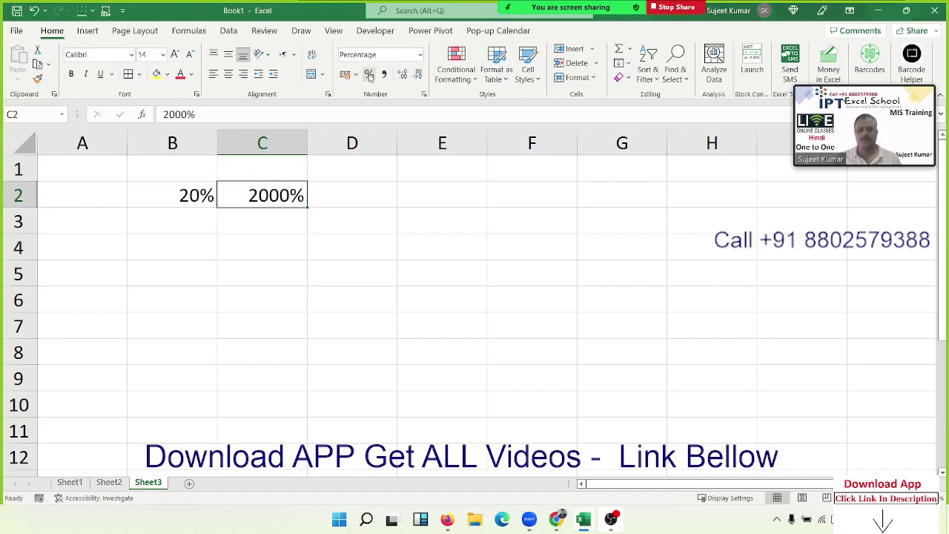
Step: Add the note 1=100% in C3
key(Return)
text(1=)
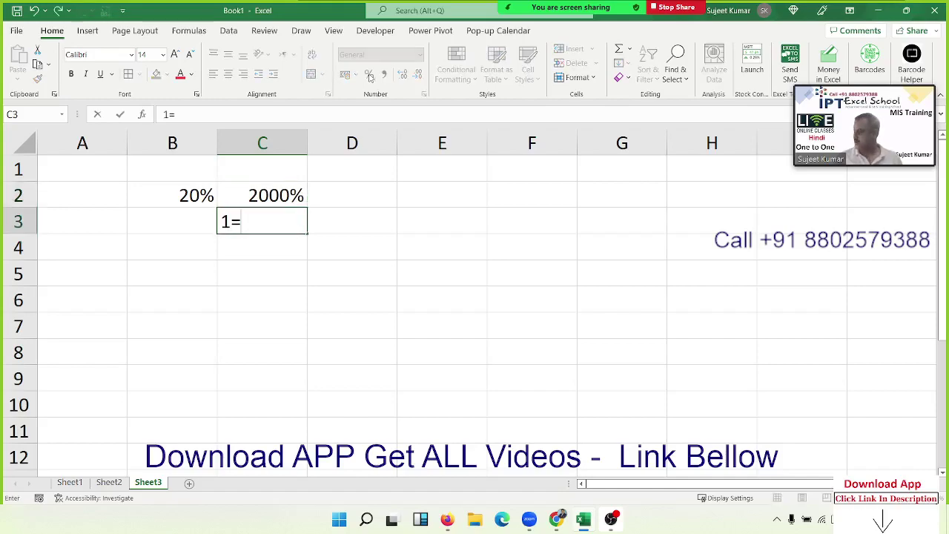
text(100)
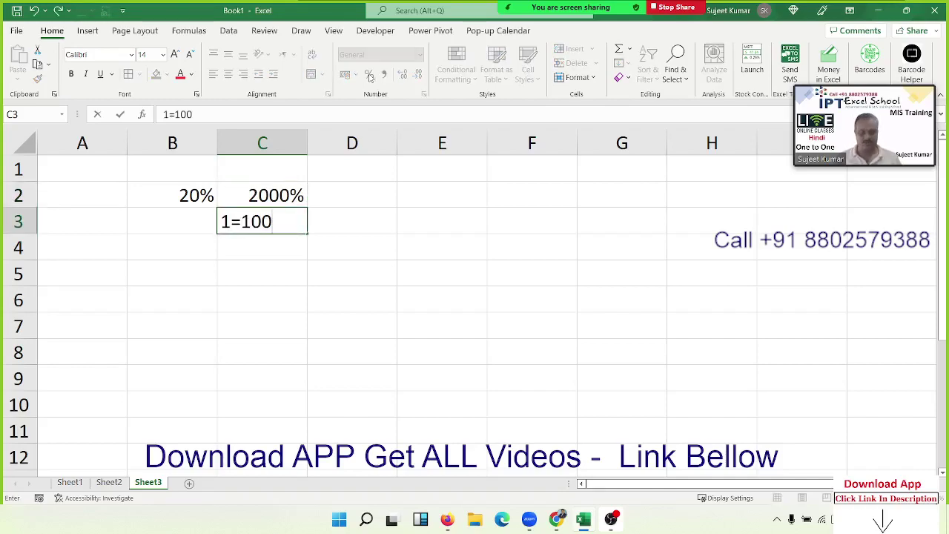
text(%)
key(Return)
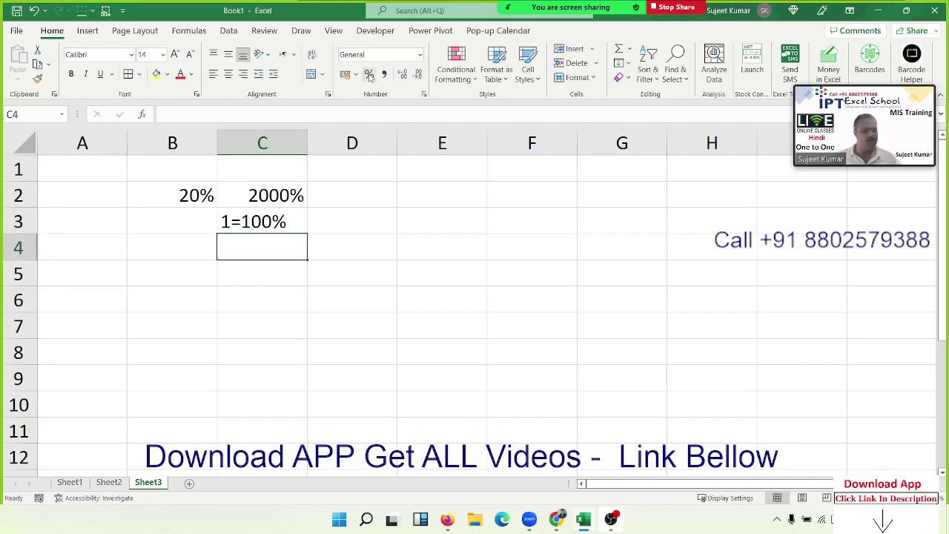
Step: Enter 0.20 in D2 and apply Percent Style so it shows 20%
key(Up)
key(Right)
key(Up)
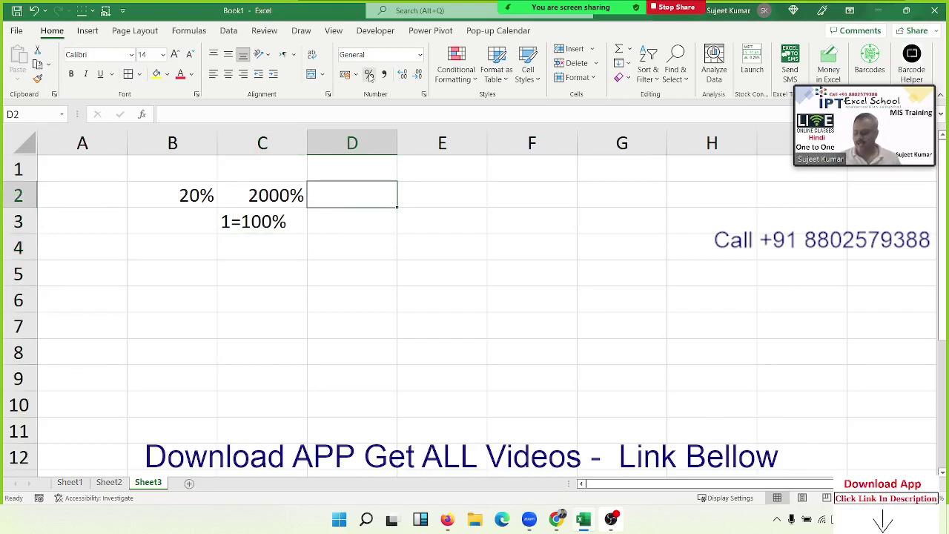
text(0.20)
key(Return)
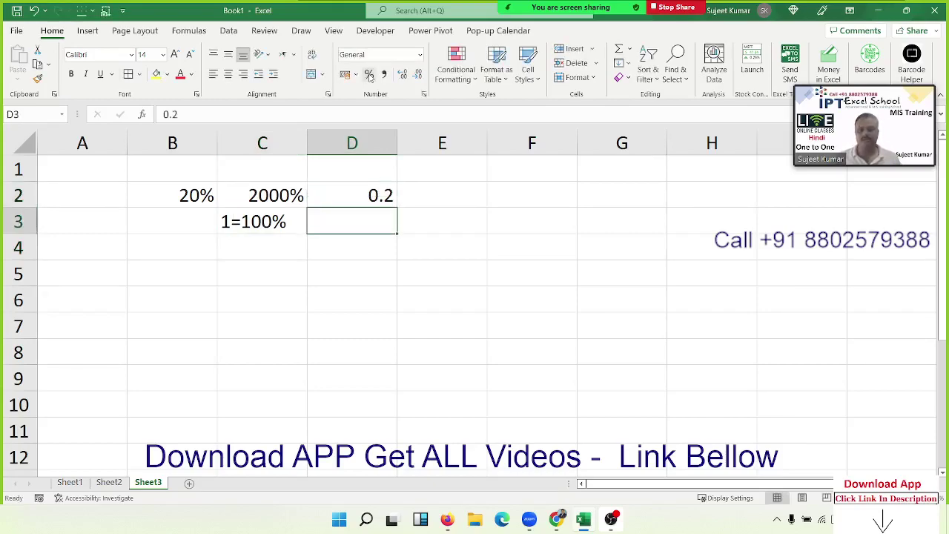
key(Up)
click(370, 77)
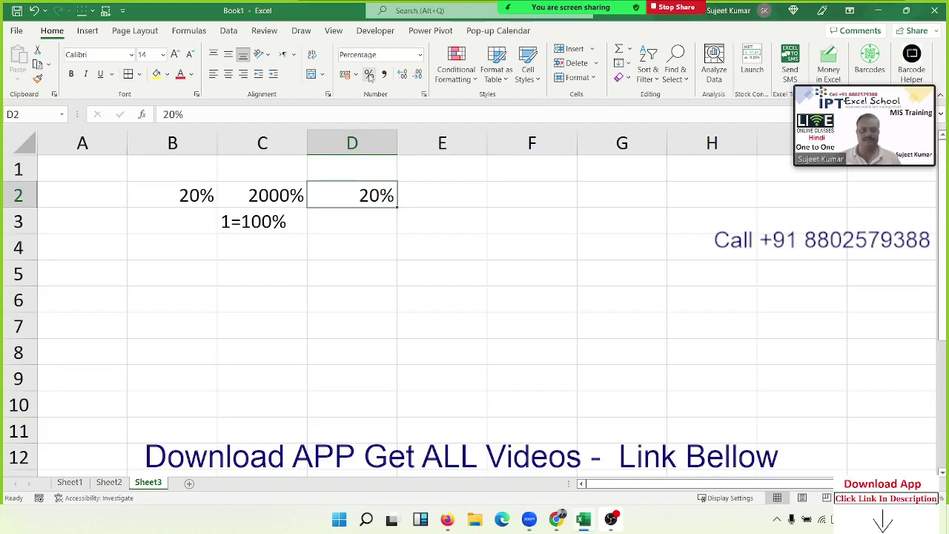
click(73, 257)
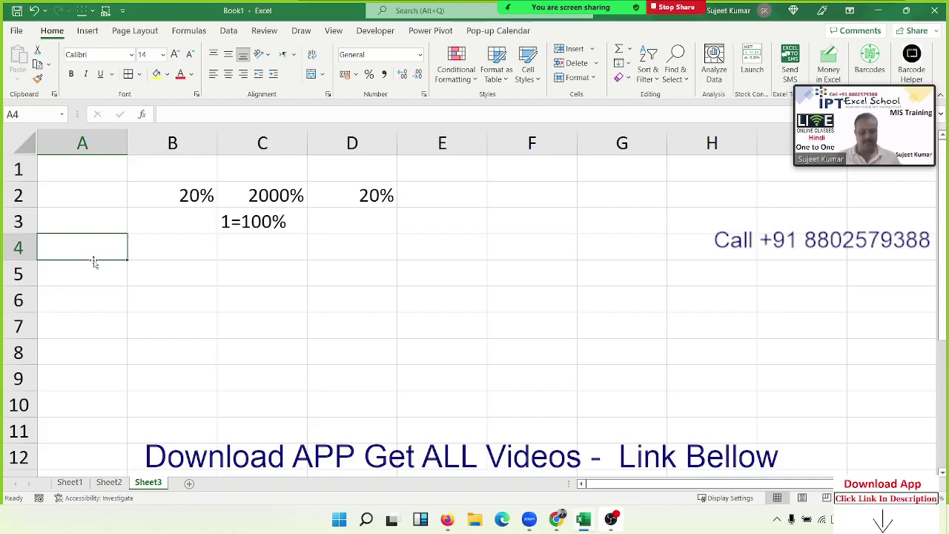
Step: Type a % label in A4 and the formula =RANDBETWEEN(10,90) in A5
text(%)
key(Return)
text(=ra)
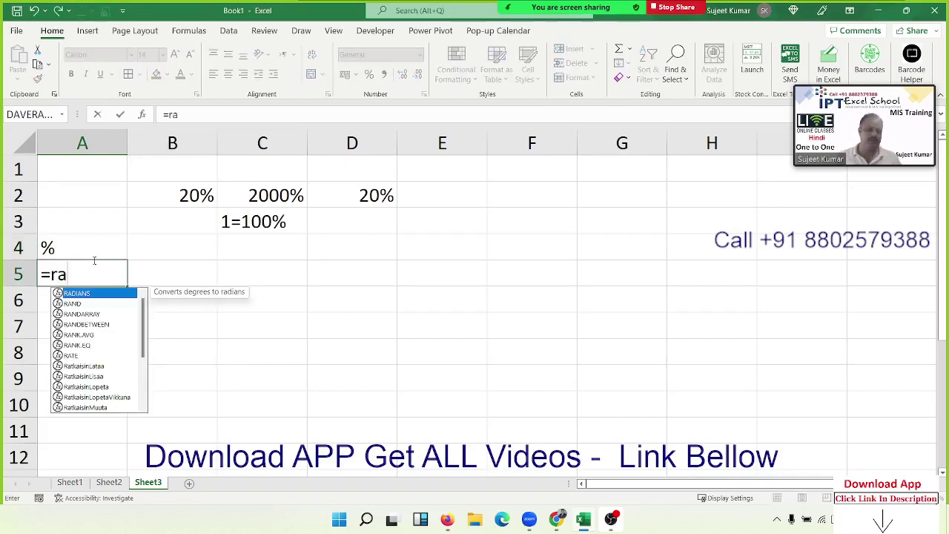
key(Down)
key(Down)
key(Down)
key(Tab)
text(10,)
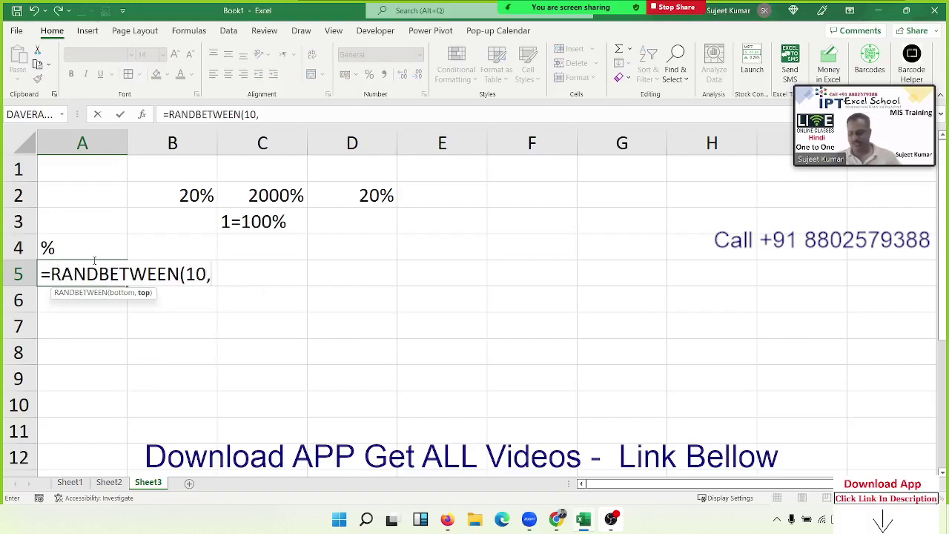
text(90)
key(Return)
Step: Fill the formula across A5:G10, then paste the block back as fixed values
mouse_move(112, 272)
mouse_down()
mouse_move(400, 386)
mouse_move(578, 393)
mouse_up()
key(ctrl+r)
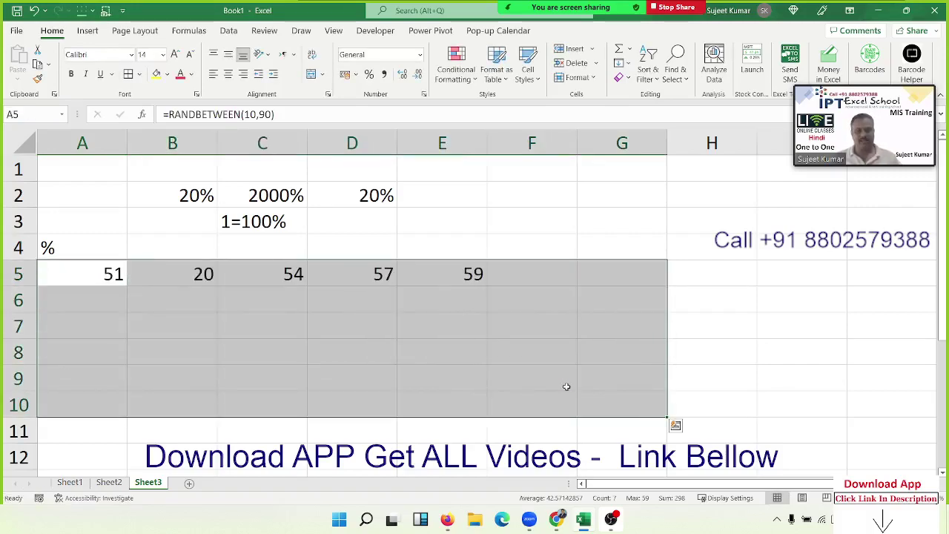
key(ctrl+d)
key(ctrl+c)
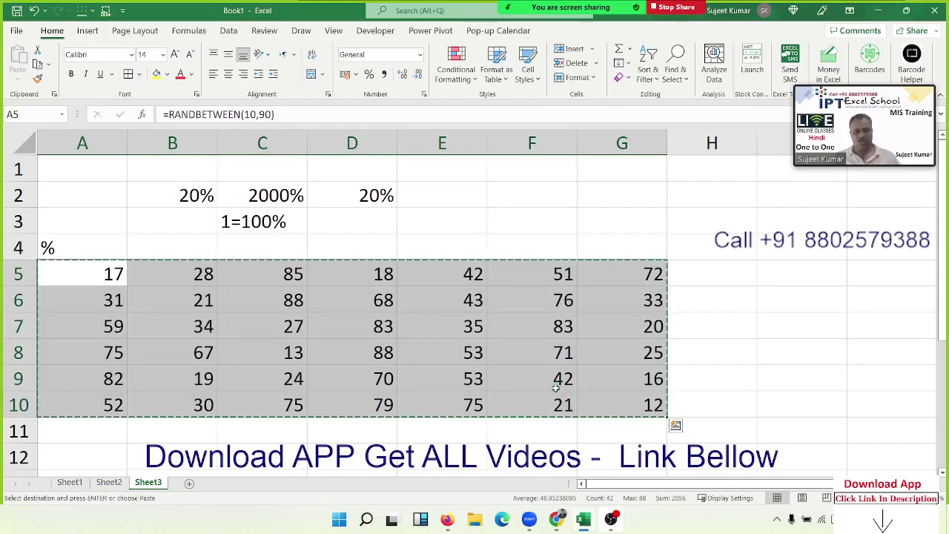
click(17, 78)
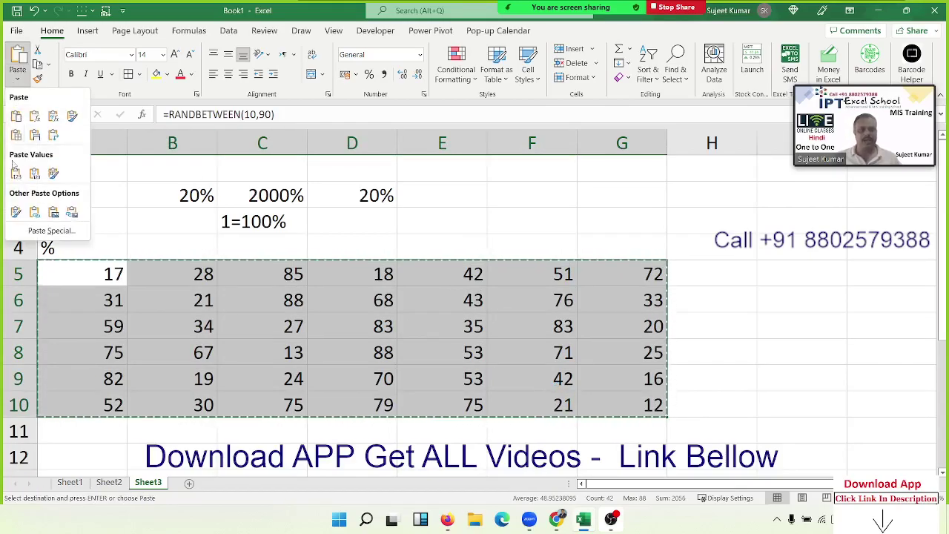
click(15, 172)
mouse_move(116, 281)
mouse_down()
mouse_move(621, 384)
mouse_move(624, 397)
mouse_up()
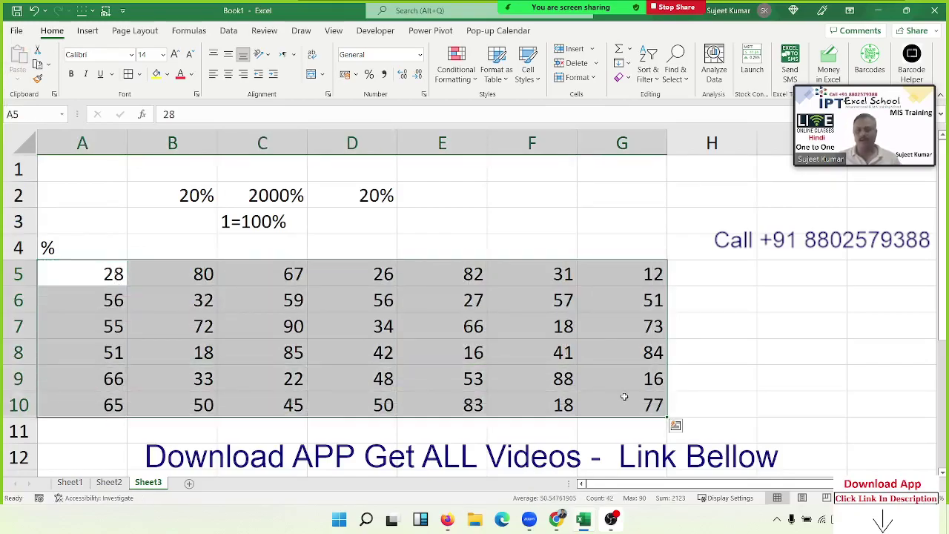
click(49, 247)
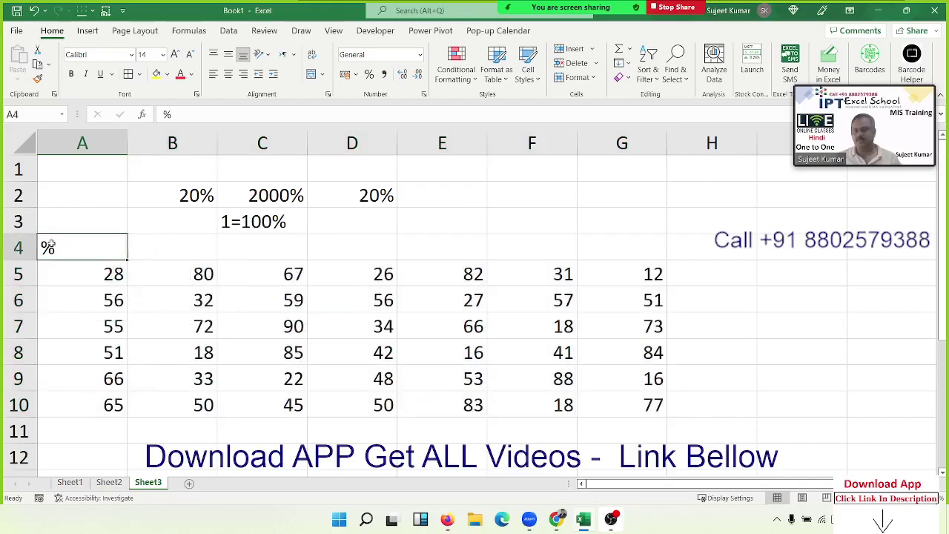
Step: Enter 500 in F2 and 20% in G2
click(486, 197)
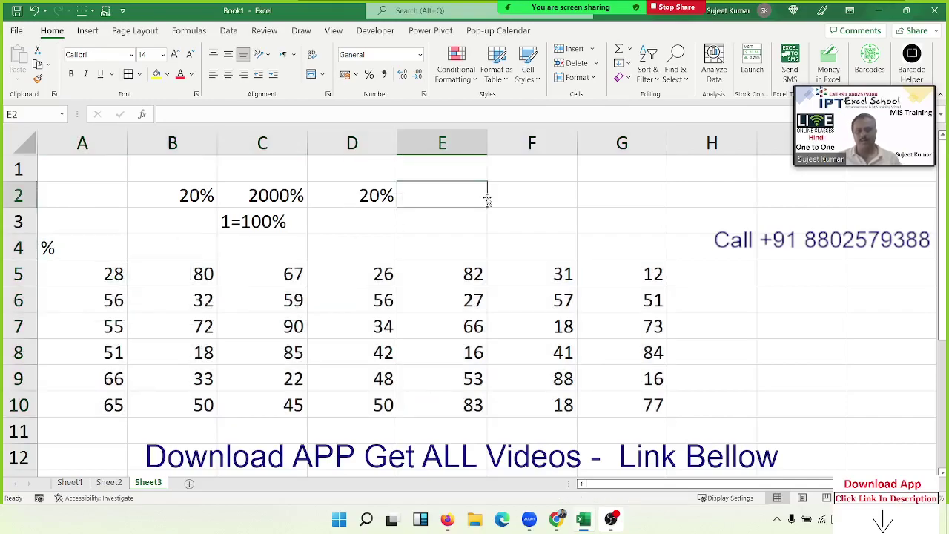
key(Right)
text(500%)
key(Tab)
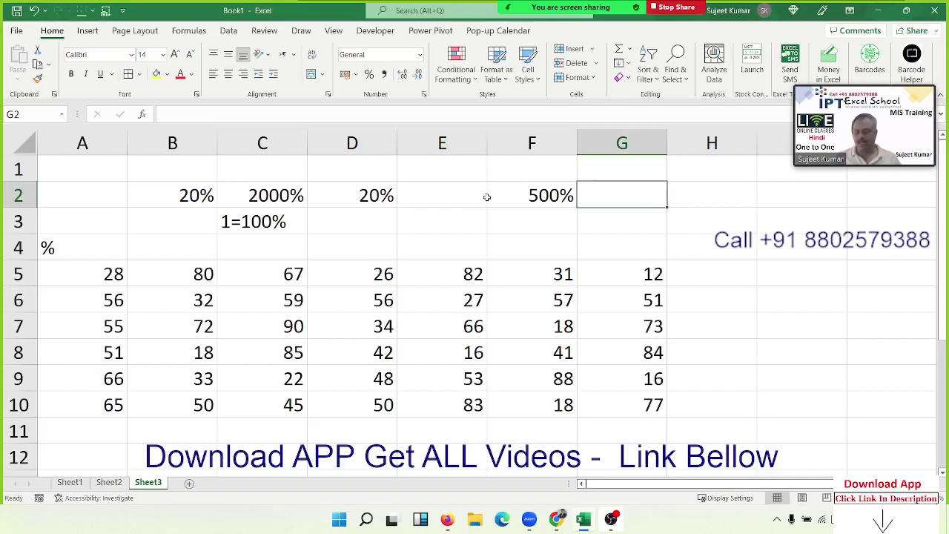
click(489, 201)
text(5)
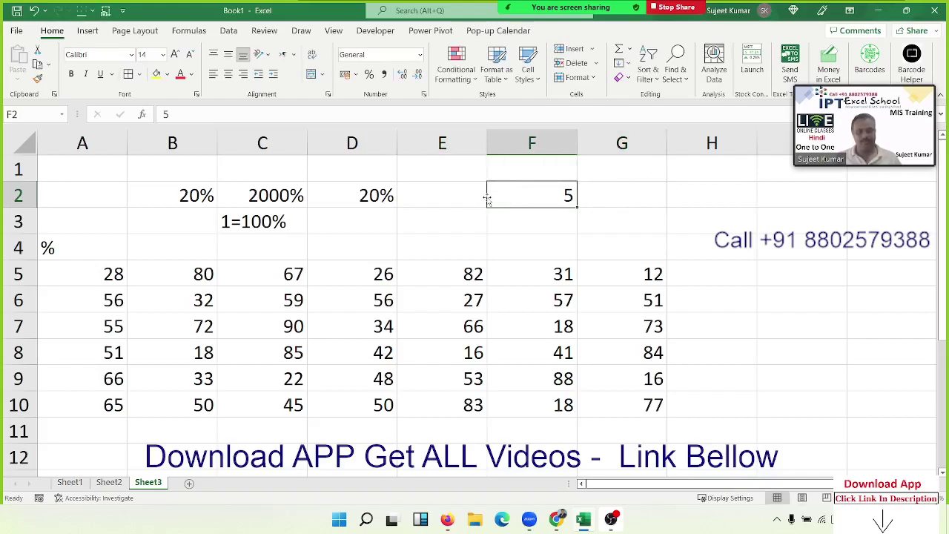
text(00)
key(Return)
key(Right)
key(Up)
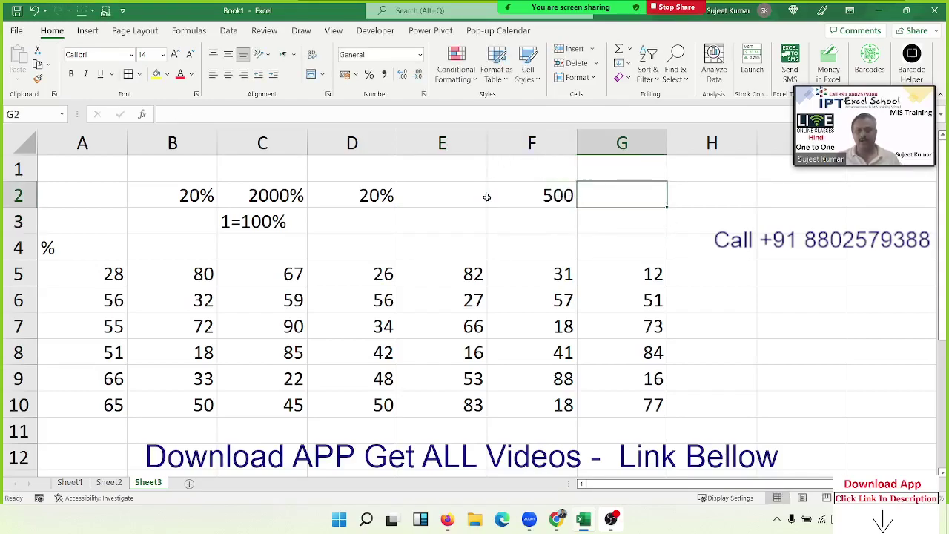
text(20%)
key(Tab)
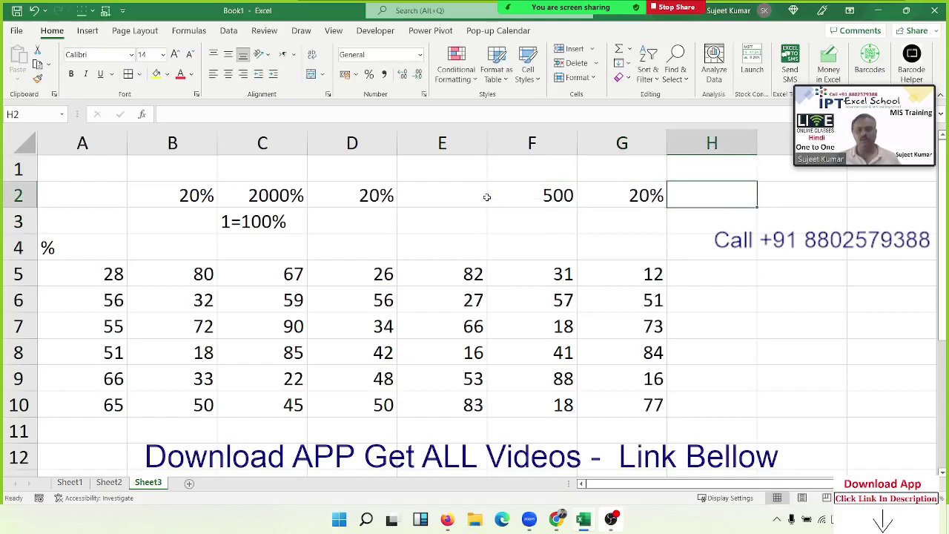
Step: Enter the formula =F2*G2 in H2, giving 100
text(=)
click(487, 198)
text(*)
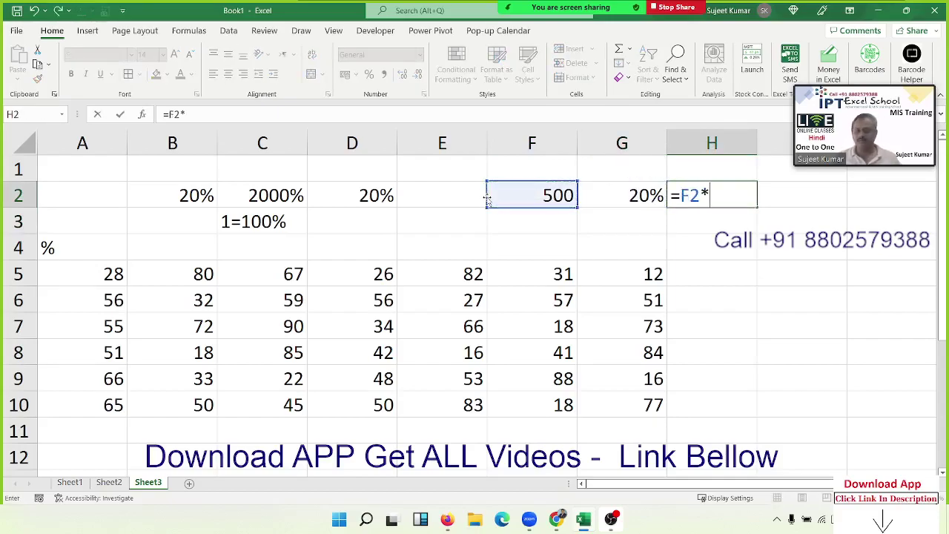
key(Left)
key(Return)
Step: Enter 20 in G3
key(Left)
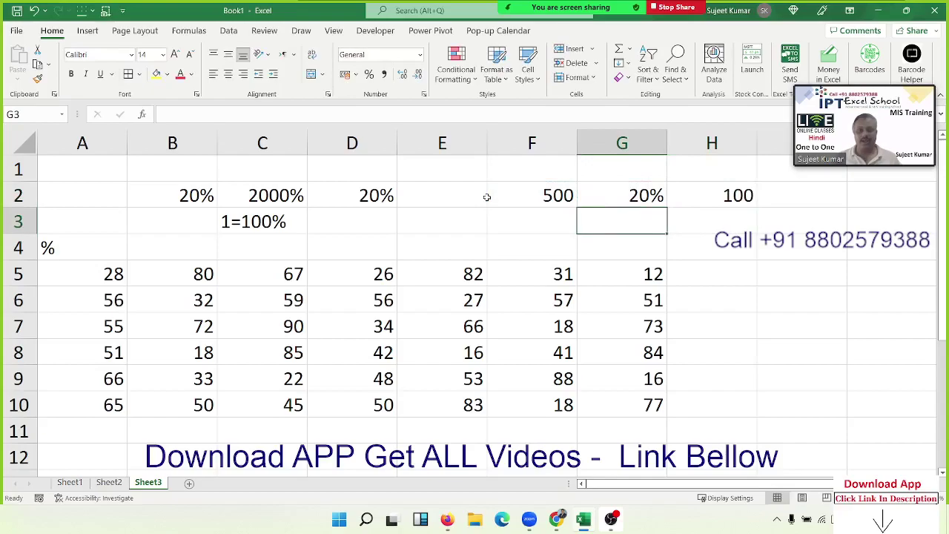
text(10)
key(BackSpace)
key(BackSpace)
text(20)
key(Return)
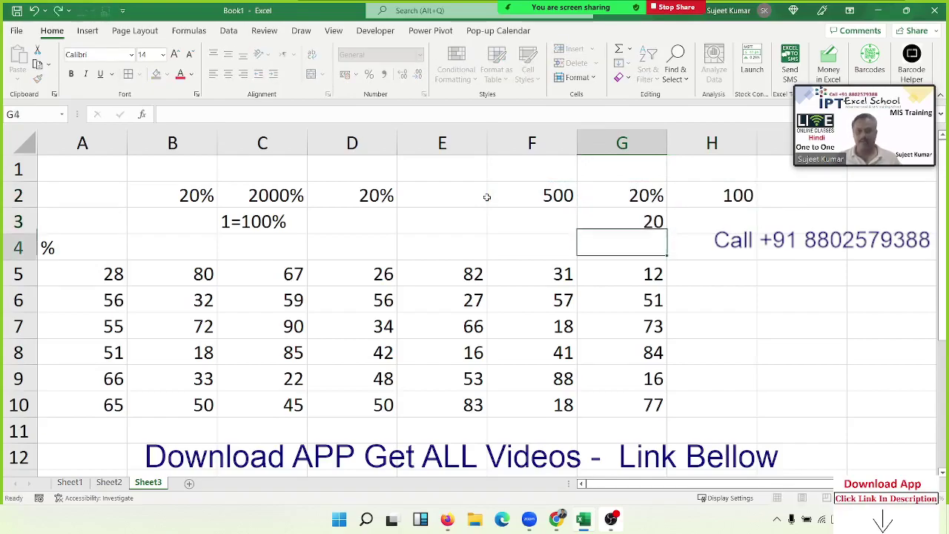
Step: Enter =F2*G3/100 in H3 so it also returns 100
key(Up)
key(Right)
text(=)
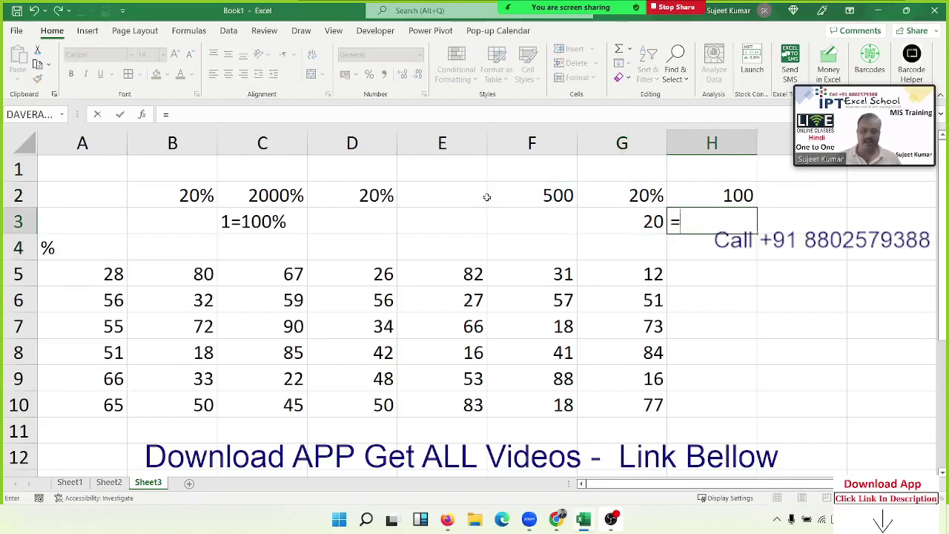
click(488, 196)
text(*)
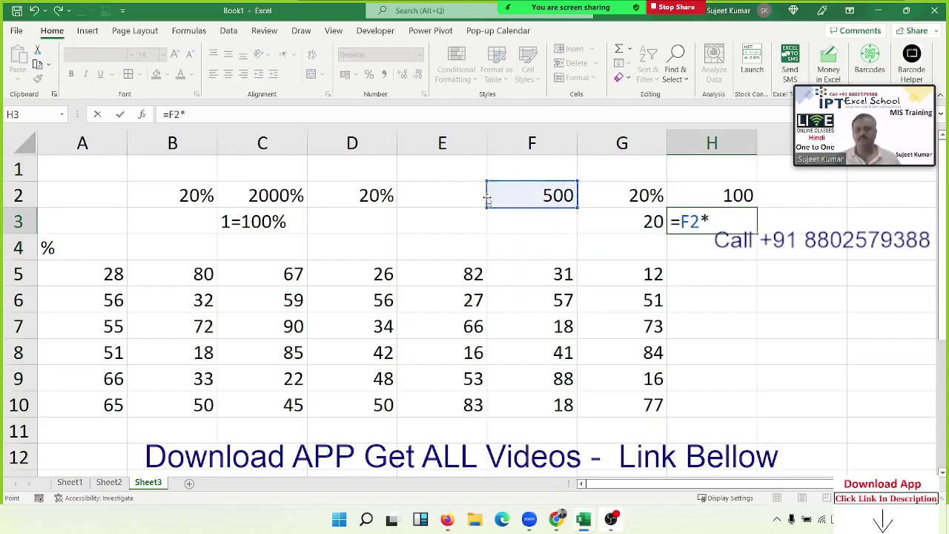
key(Left)
text(/)
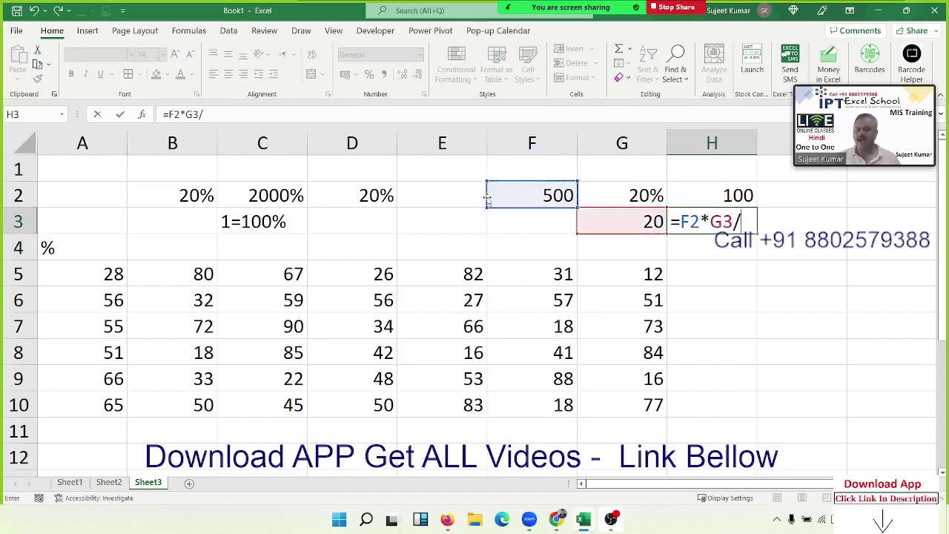
text(100)
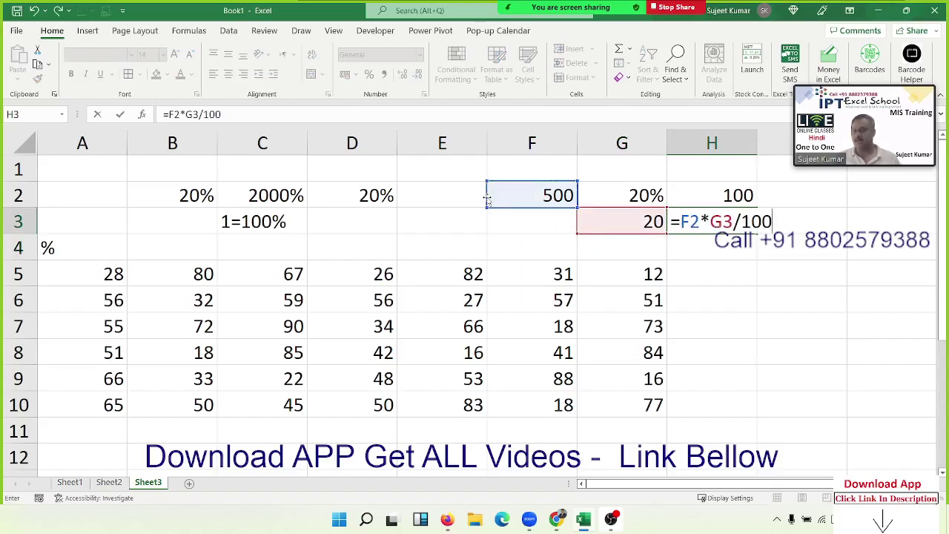
key(ctrl+Return)
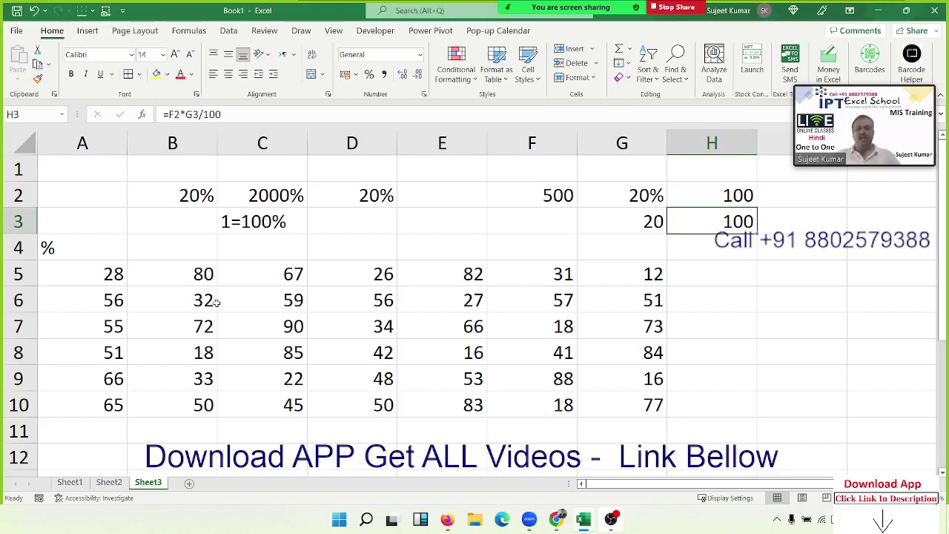
drag(87, 282, 593, 409)
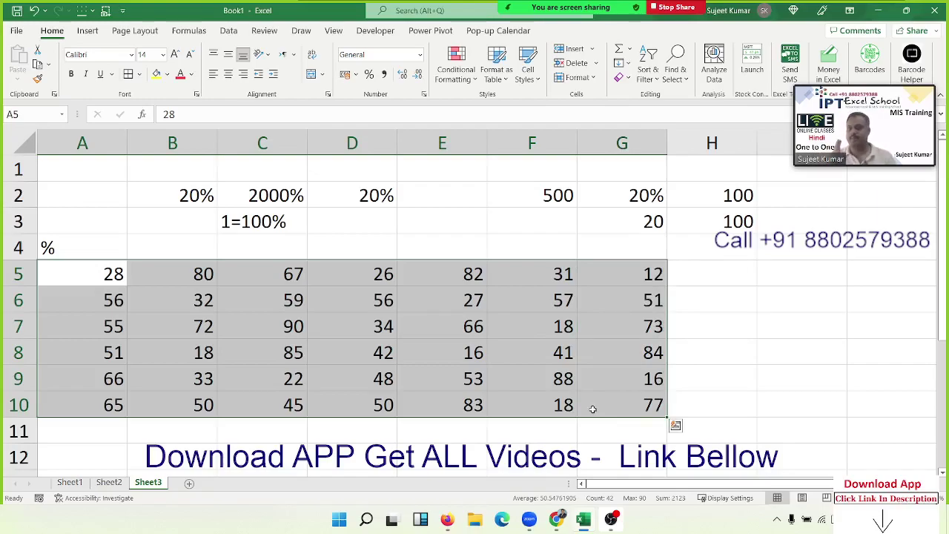
key(Down)
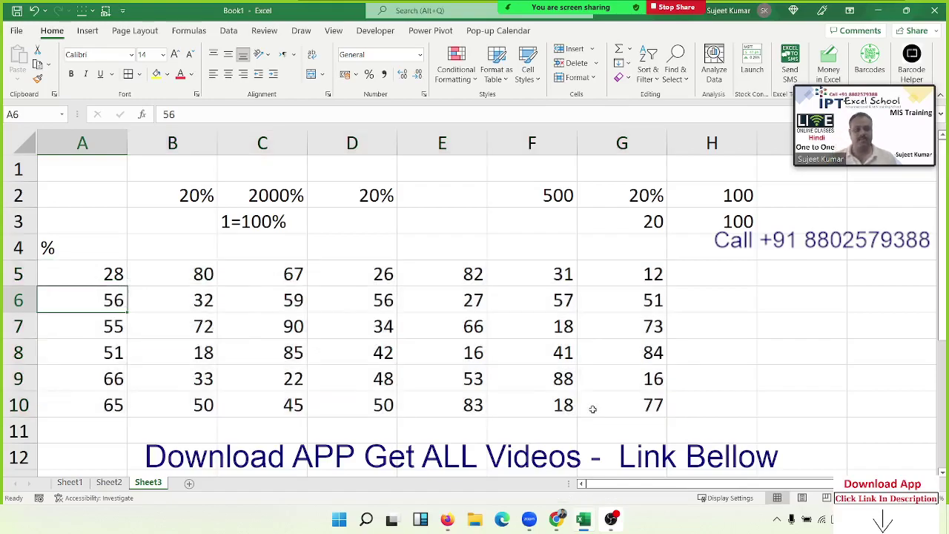
key(Up)
click(190, 115)
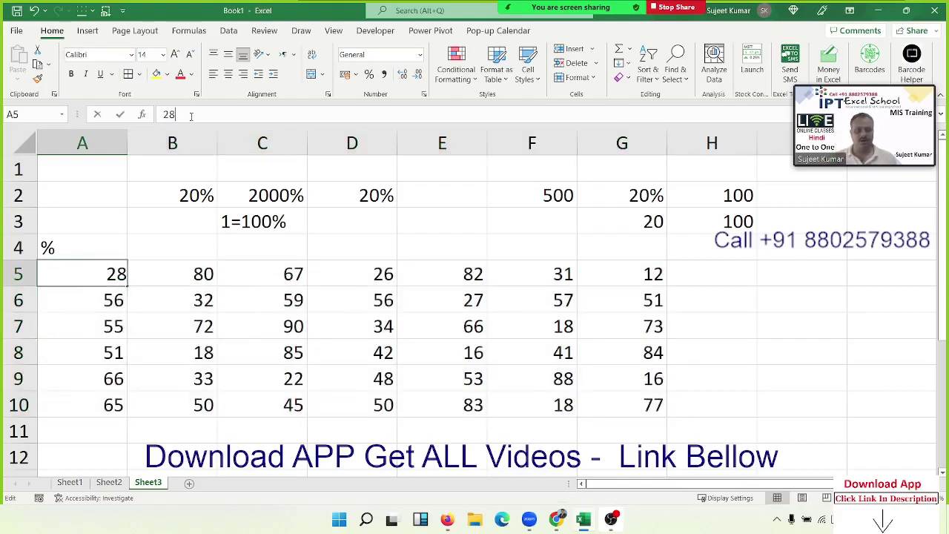
text(%)
key(Return)
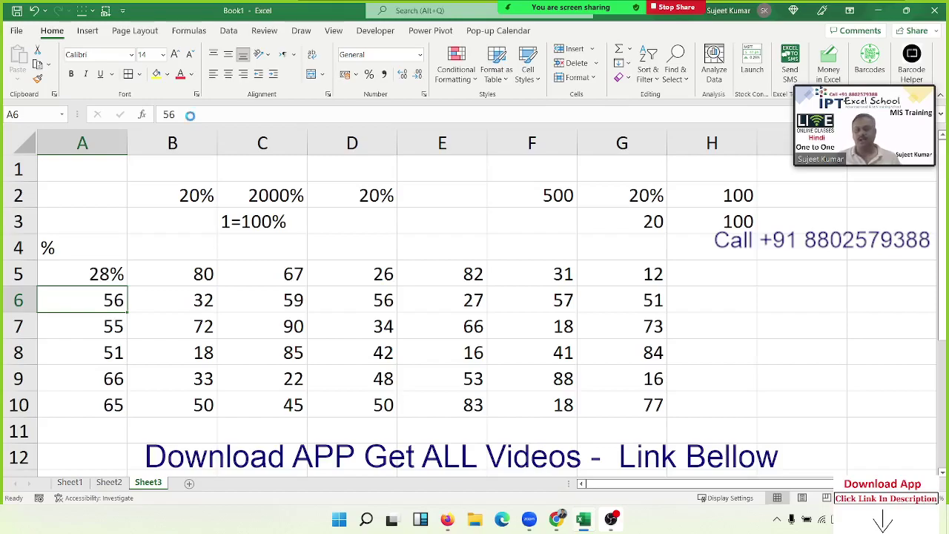
key(ctrl+z)
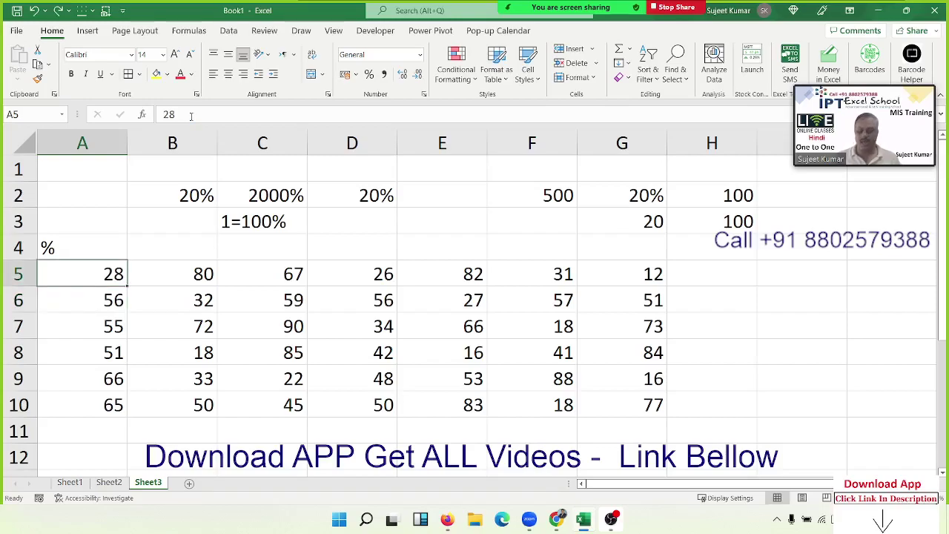
text(0.2)
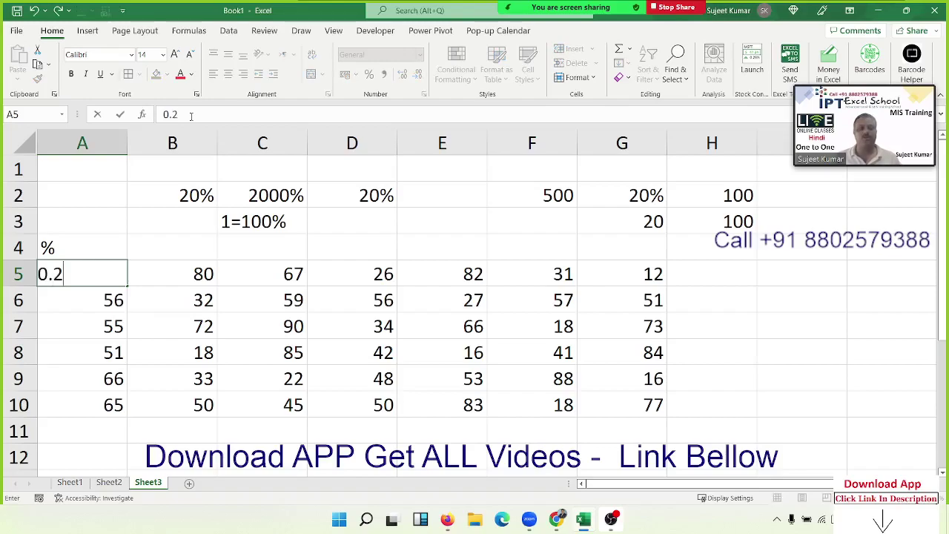
text(8)
key(Return)
key(Up)
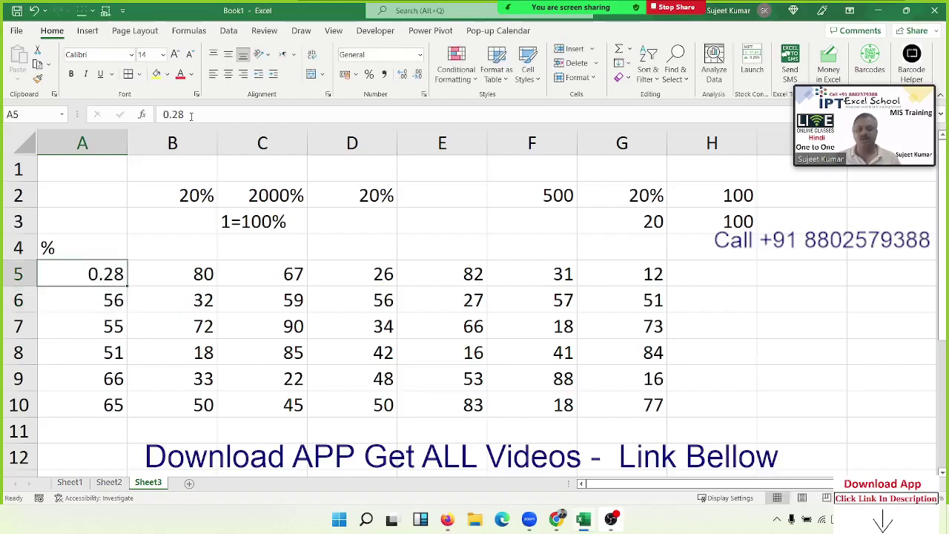
click(356, 75)
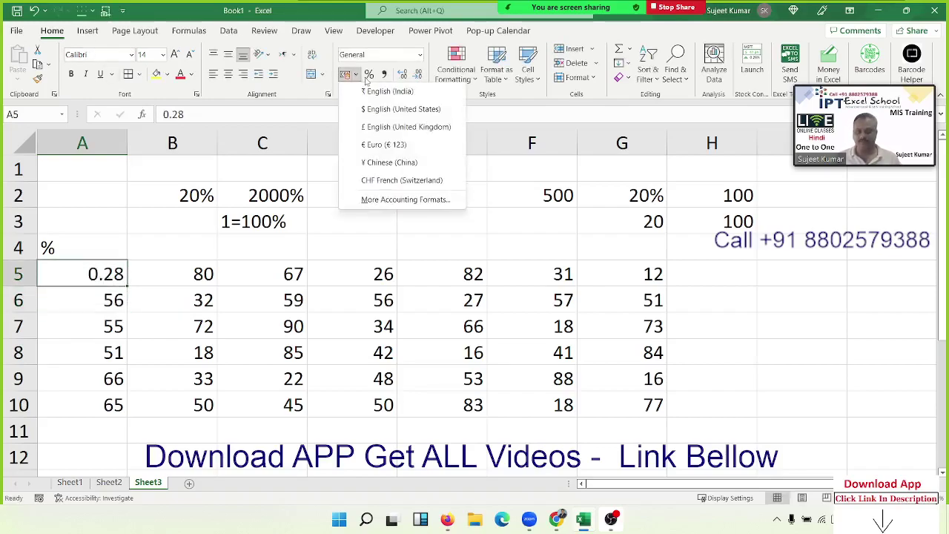
click(368, 75)
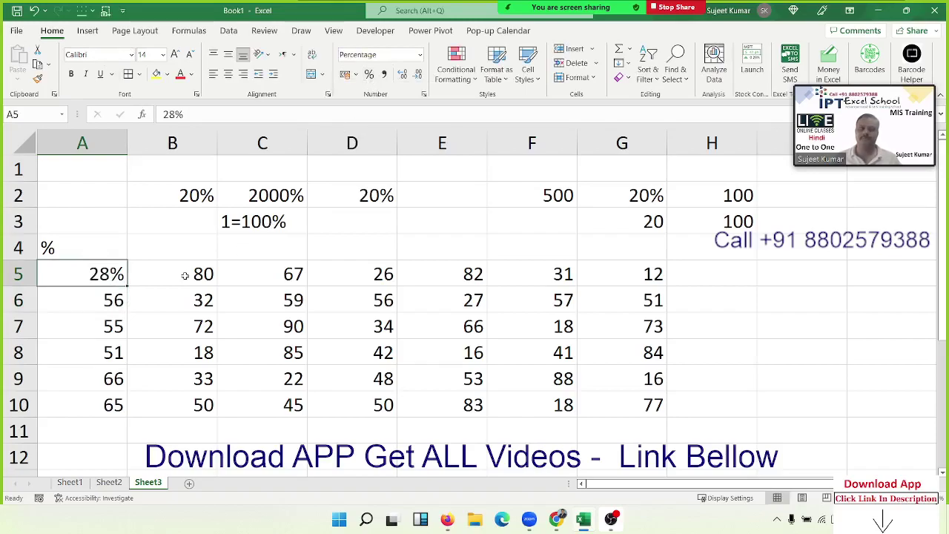
key(ctrl+z)
key(ctrl+z)
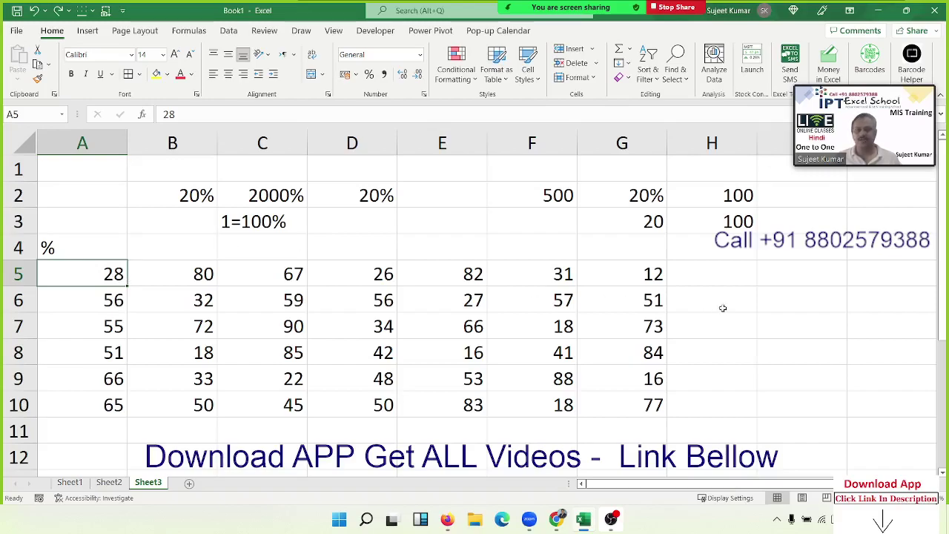
Step: Enter 100 in helper cell I5 and copy it
click(781, 286)
text(10)
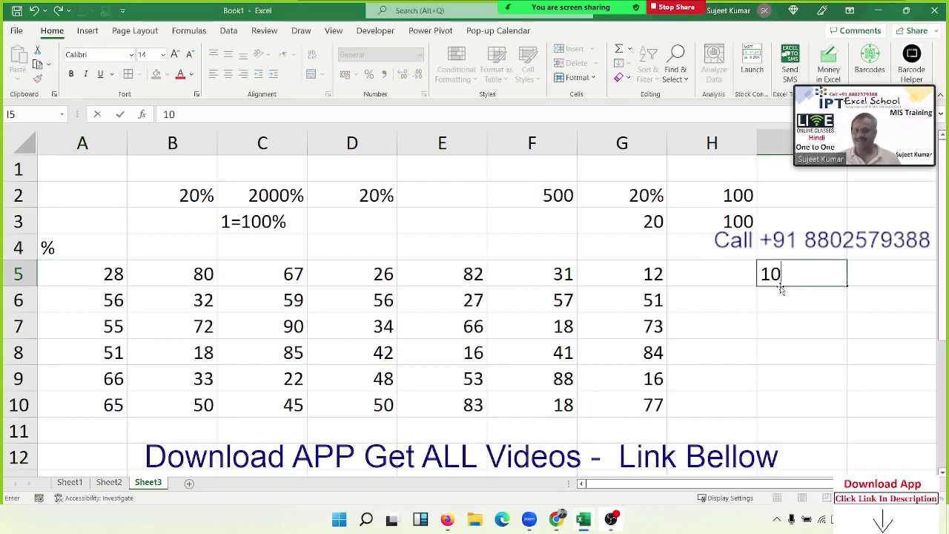
text(0)
key(Return)
click(782, 281)
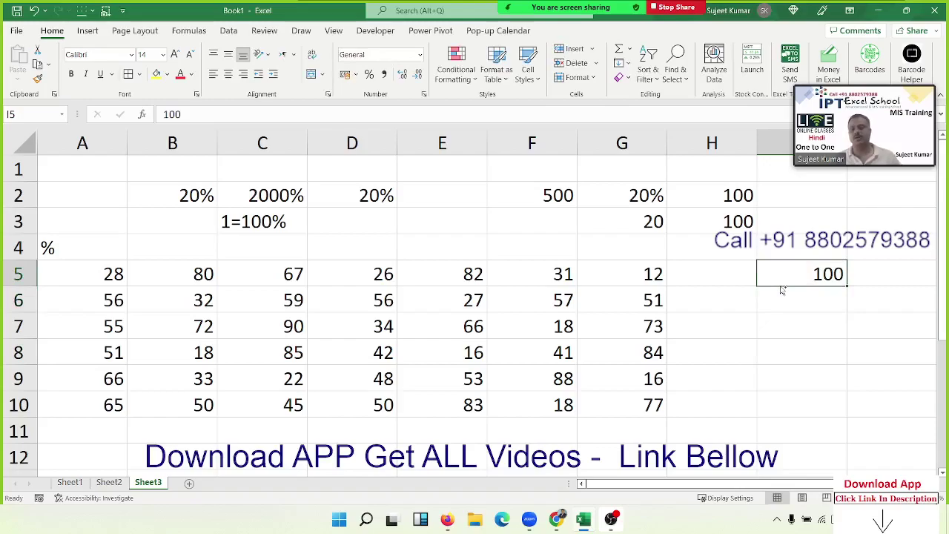
key(ctrl+c)
Step: Paste Special Divide the copied 100 onto A5:G10, then apply Percent Style
drag(109, 273, 637, 403)
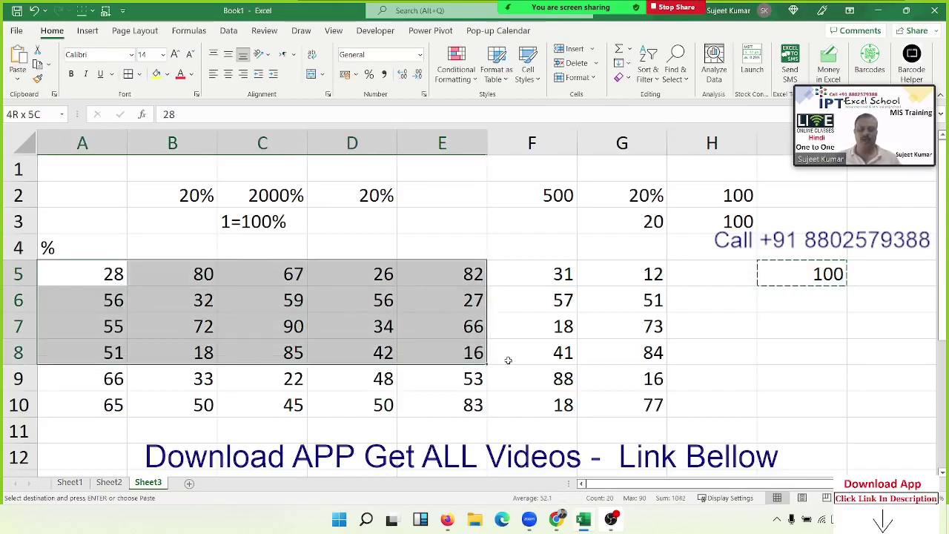
right_click(579, 363)
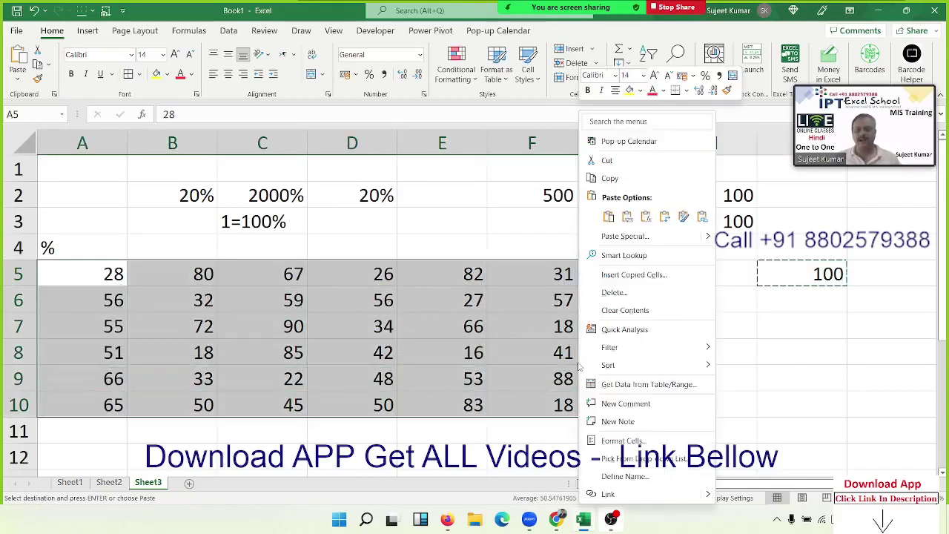
click(613, 238)
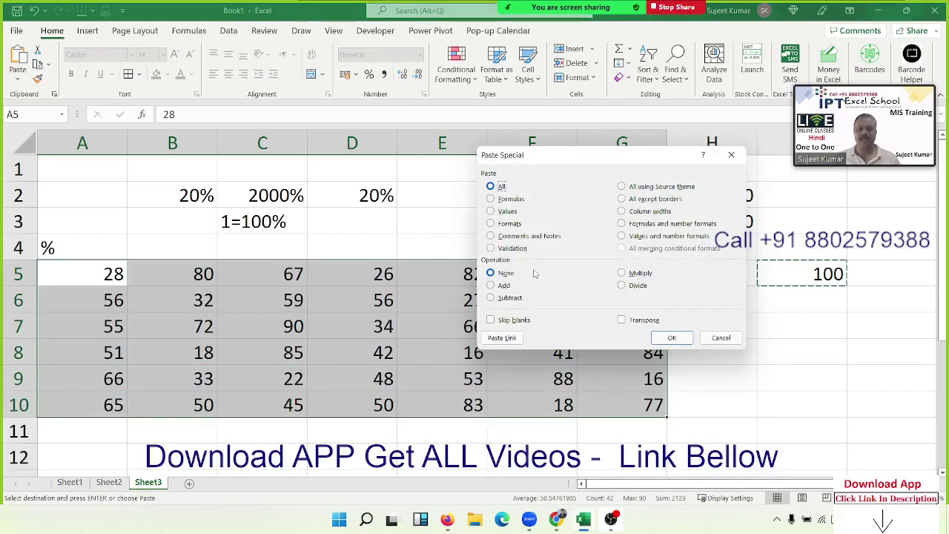
click(630, 289)
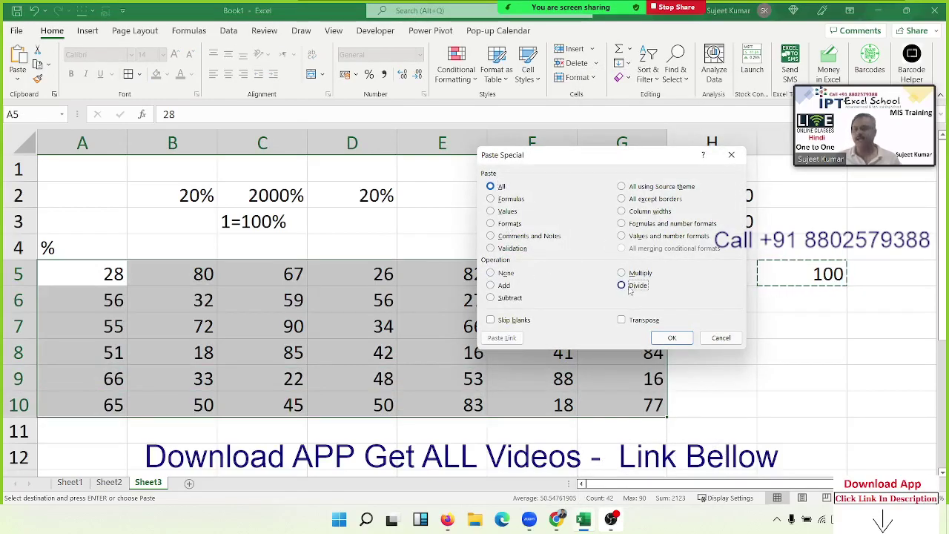
click(675, 339)
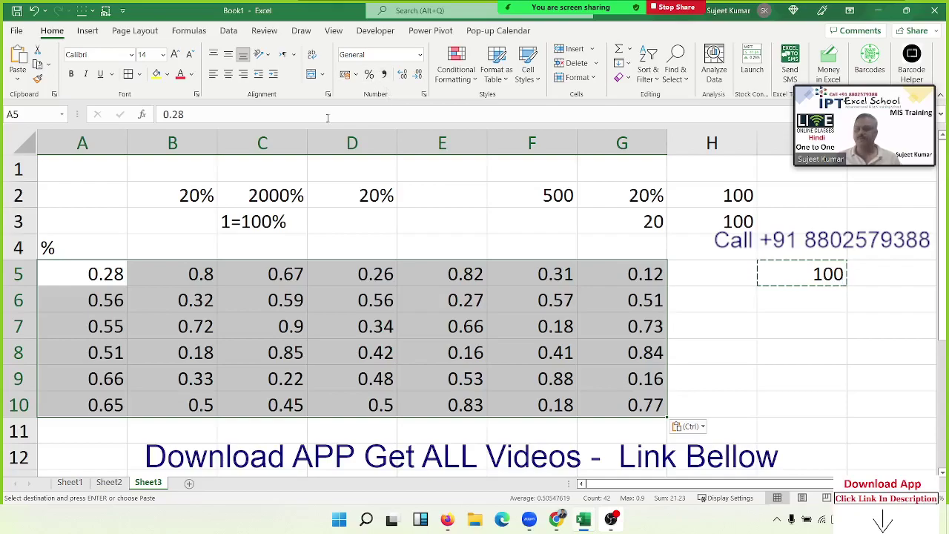
click(368, 75)
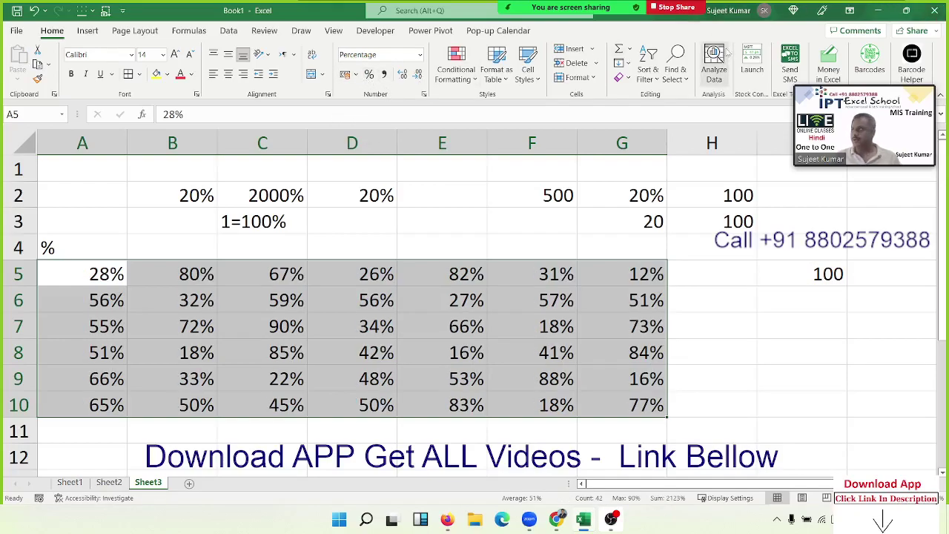